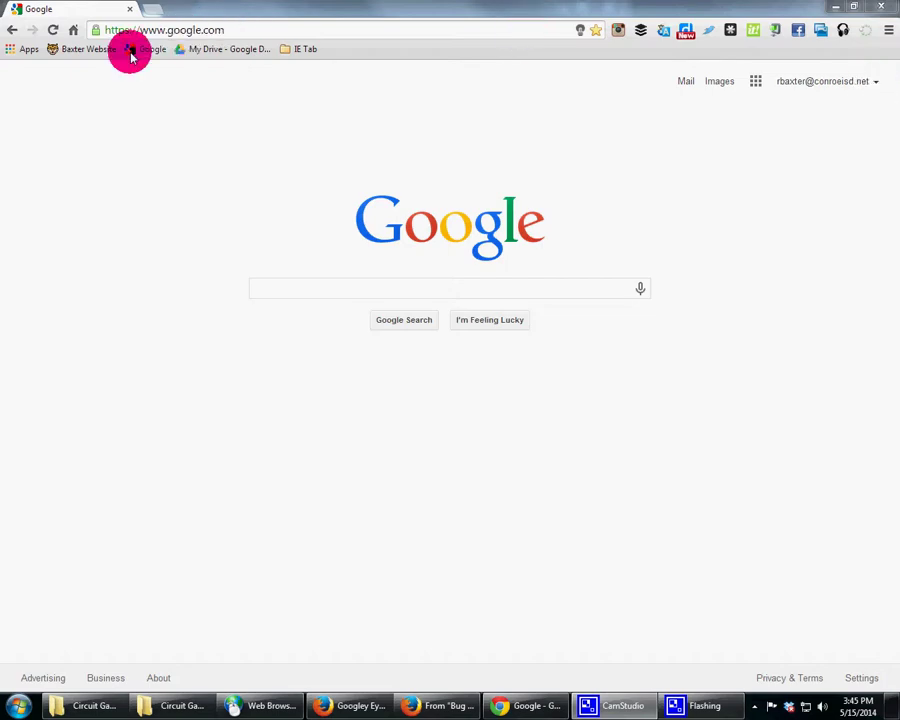
# Step: Page through the installed Chrome apps and briefly visit the Chrome Web Store
pyautogui.click(24, 54)
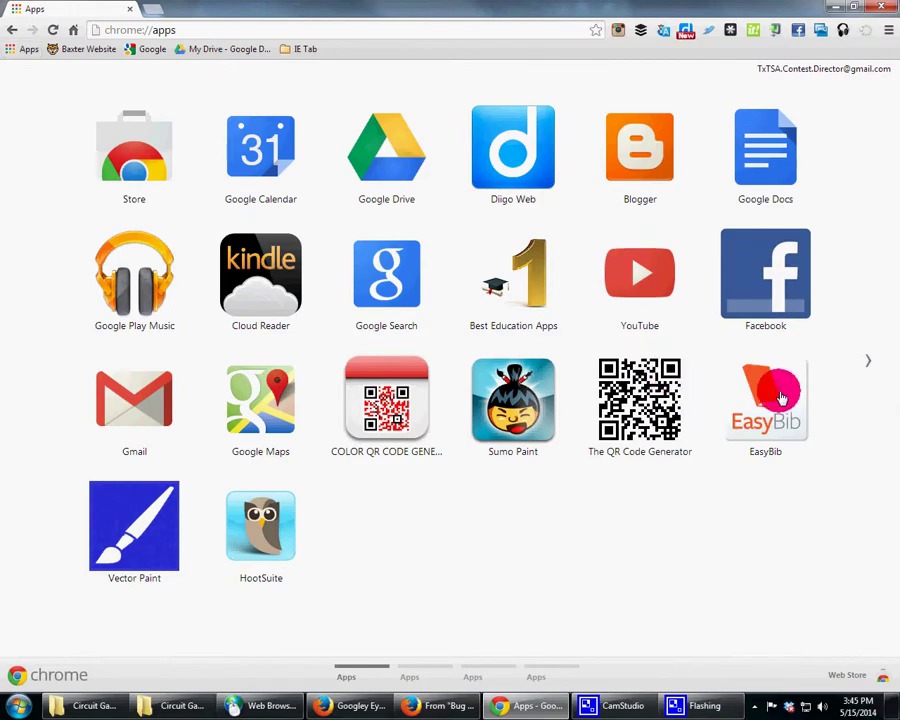
pyautogui.click(864, 362)
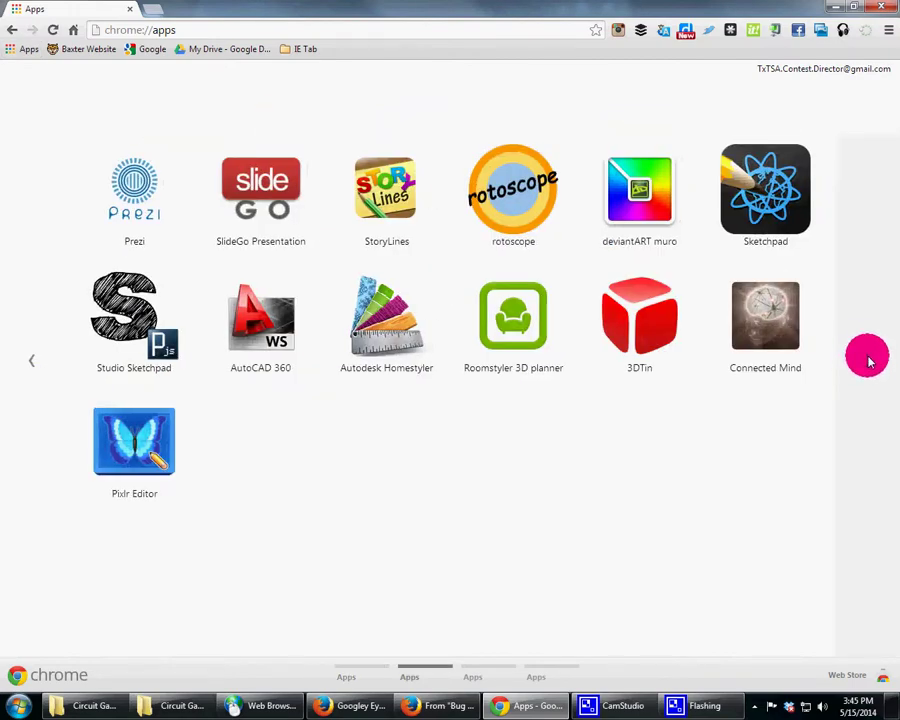
pyautogui.click(864, 360)
pyautogui.click(32, 360)
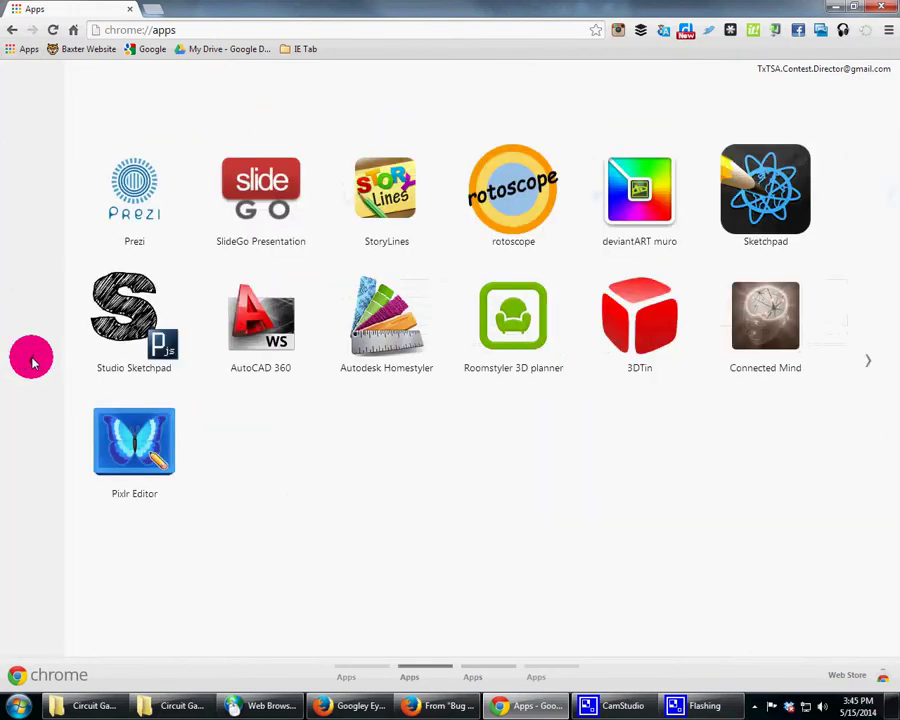
pyautogui.click(33, 365)
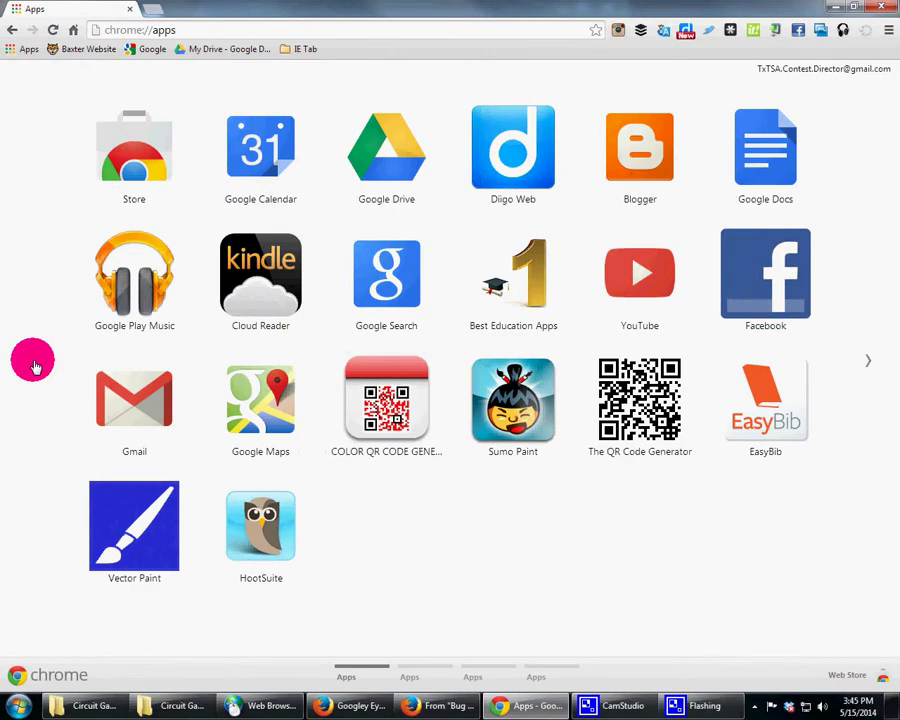
pyautogui.click(131, 172)
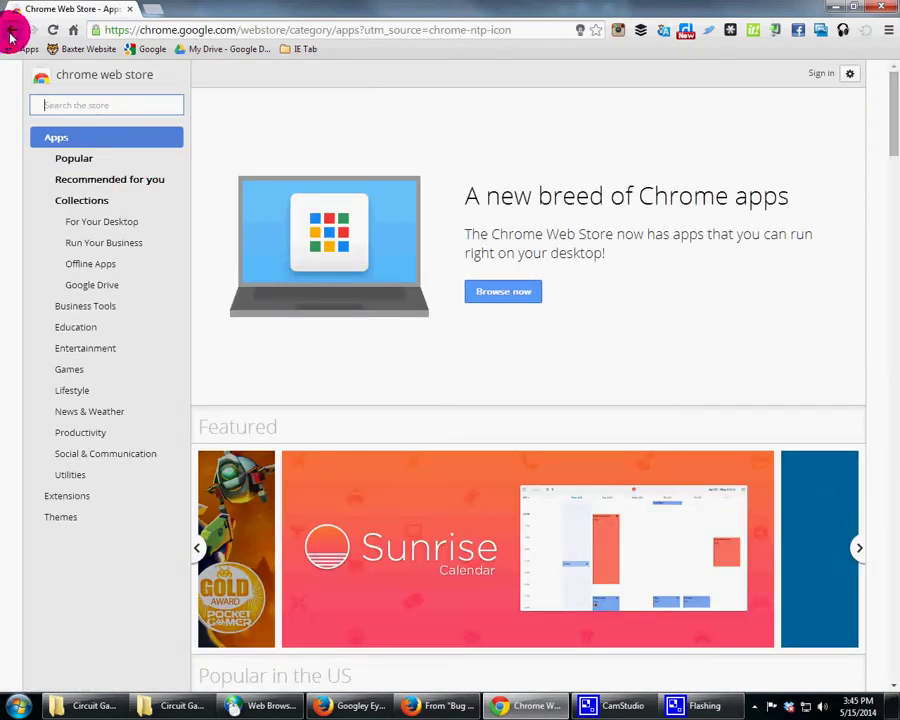
pyautogui.click(12, 33)
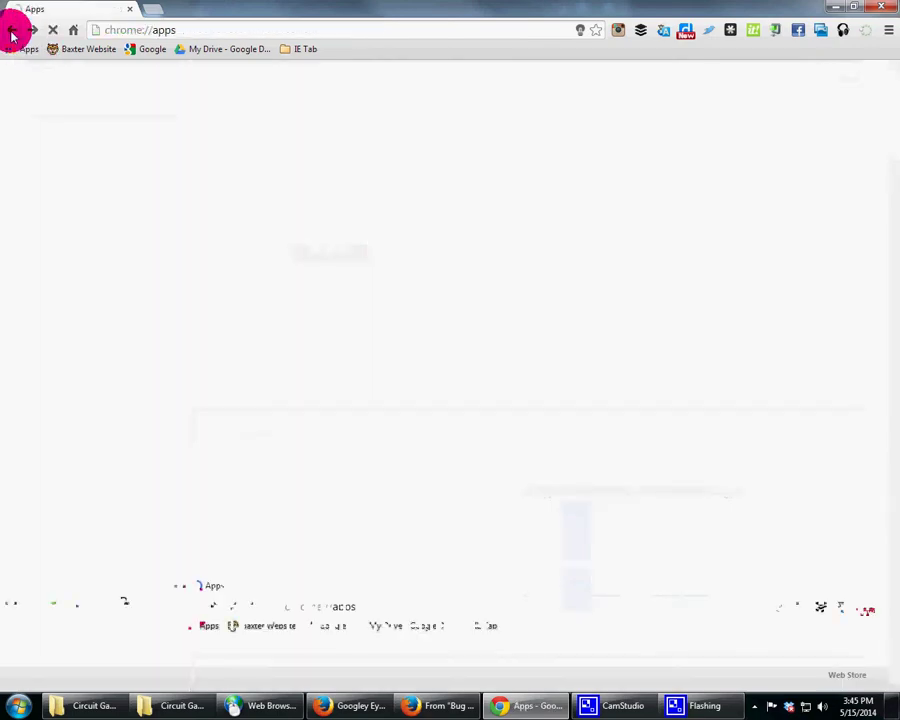
# Step: Launch Google Drive from the Google homepage's apps grid and view Shared with me
pyautogui.click(148, 49)
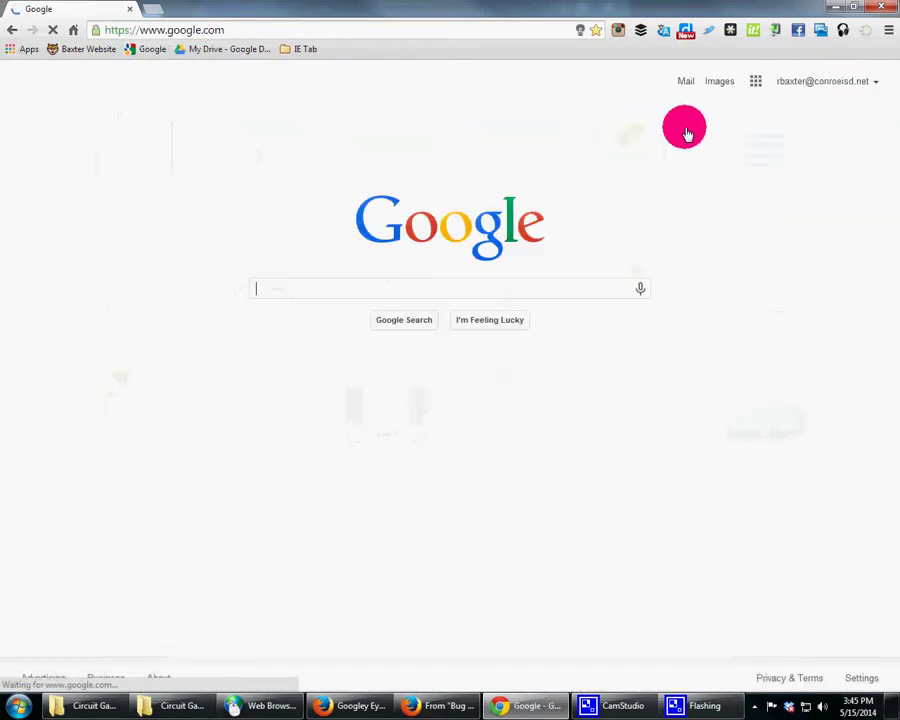
pyautogui.click(755, 81)
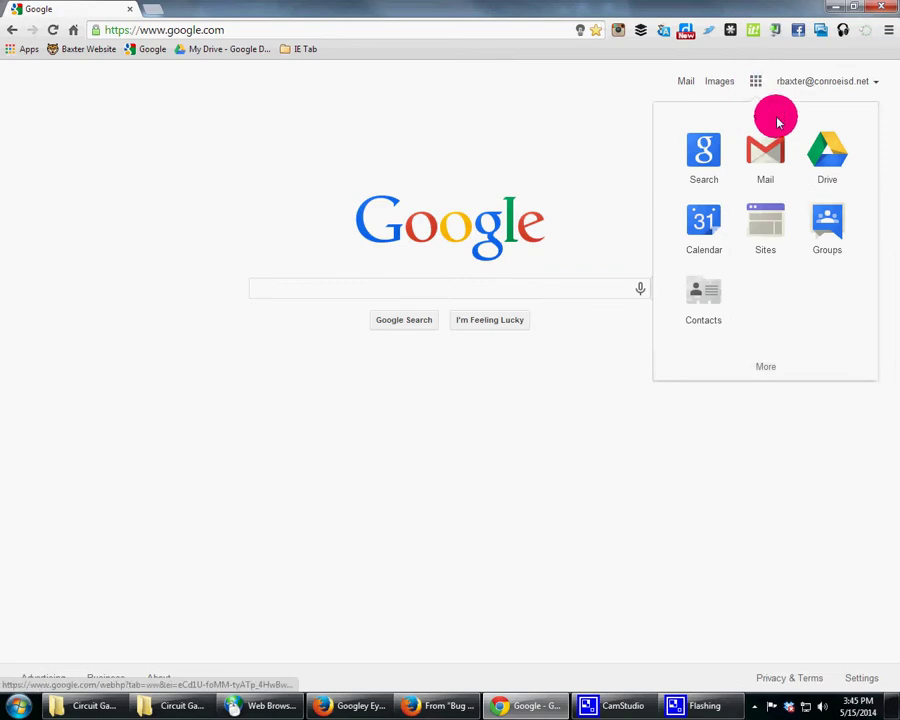
pyautogui.click(828, 152)
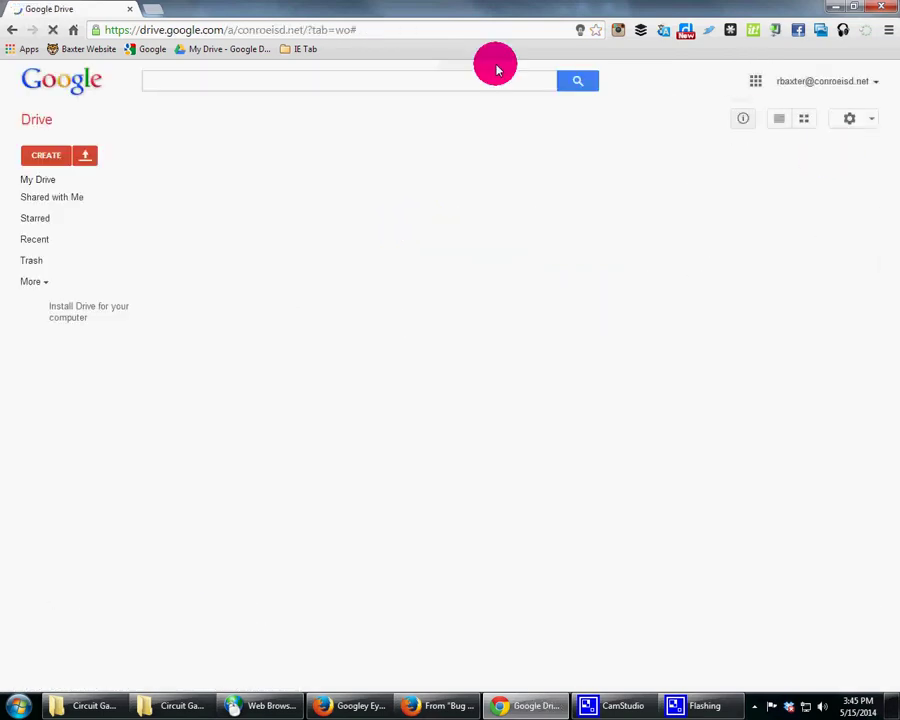
pyautogui.click(100, 195)
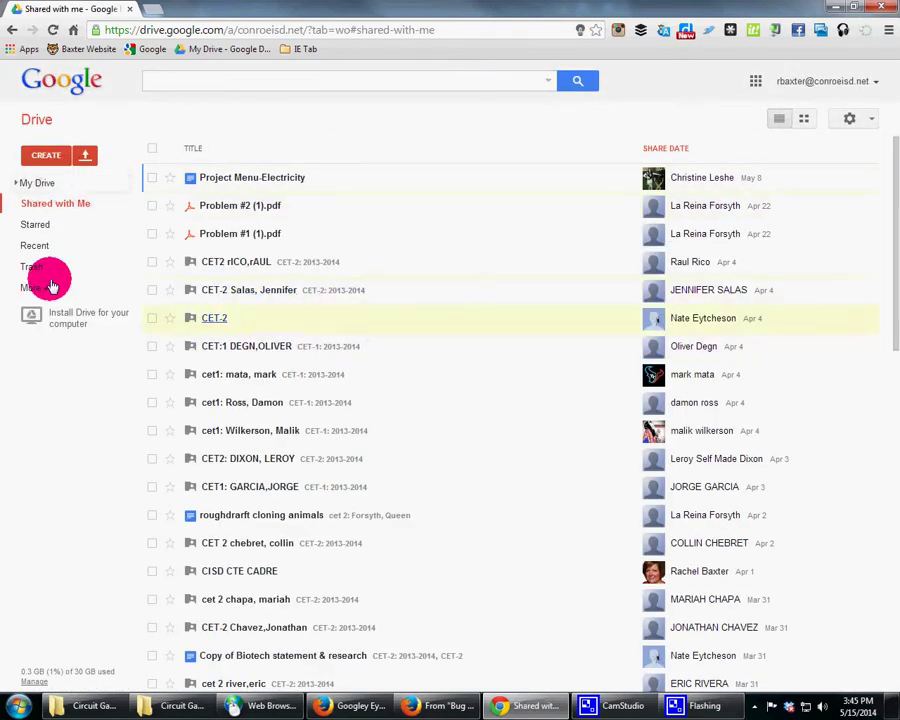
# Step: Visit the My Drive, Shared with me, Starred, Recent and Trash views
pyautogui.click(36, 185)
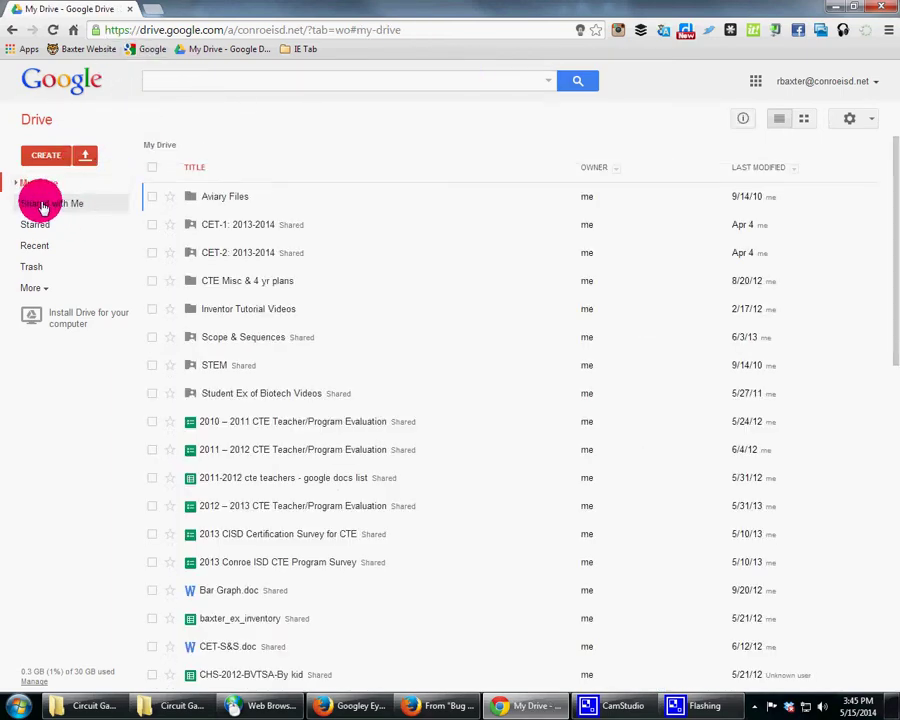
pyautogui.click(42, 205)
pyautogui.click(33, 229)
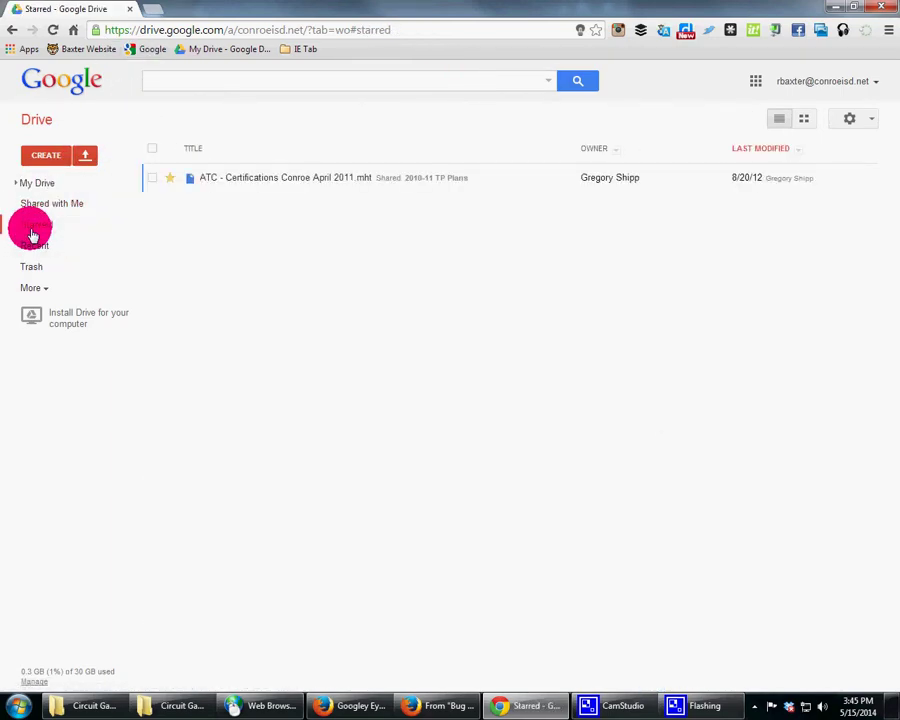
pyautogui.click(32, 247)
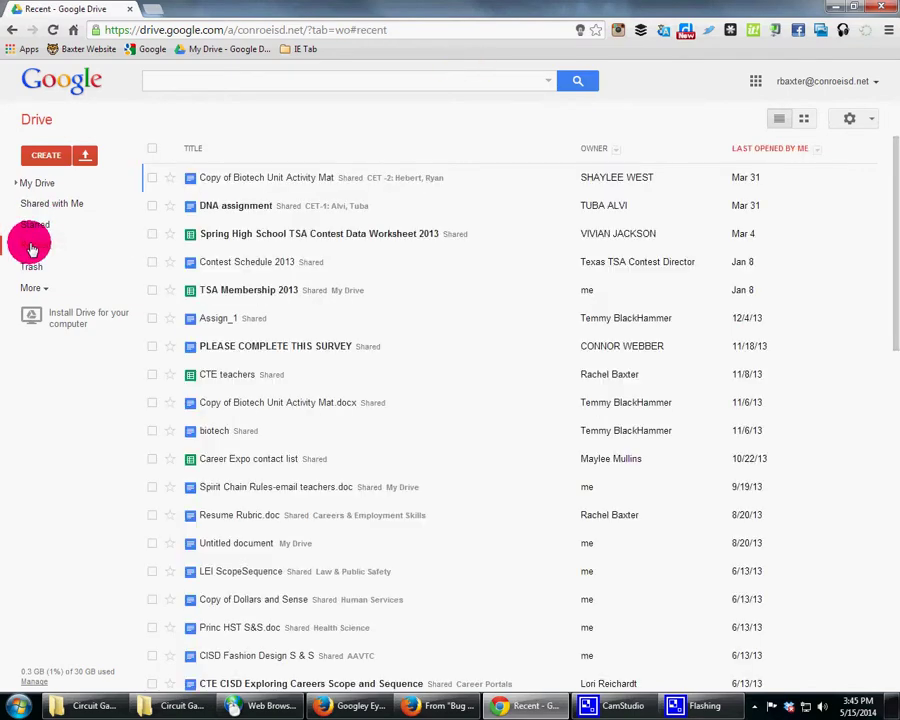
pyautogui.click(35, 265)
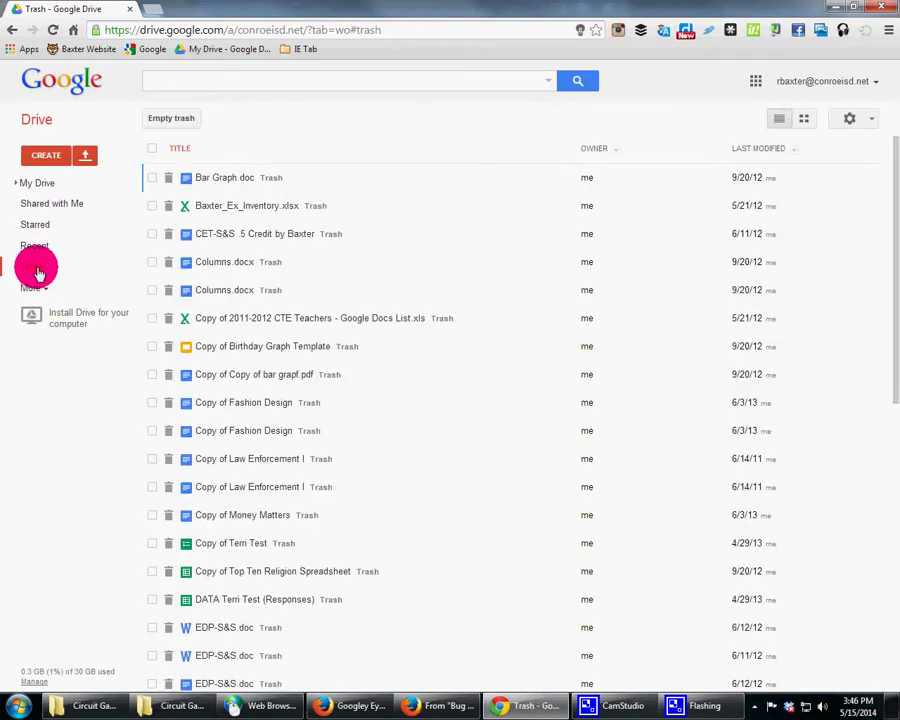
# Step: Expand the More sections, return to My Drive and list the Create options
pyautogui.click(48, 288)
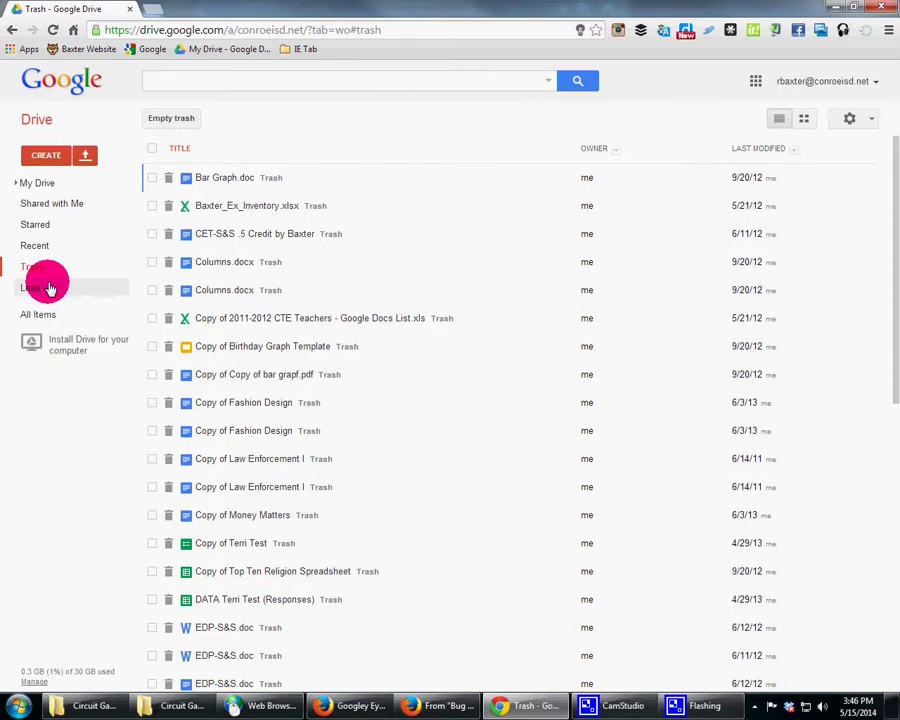
pyautogui.click(42, 184)
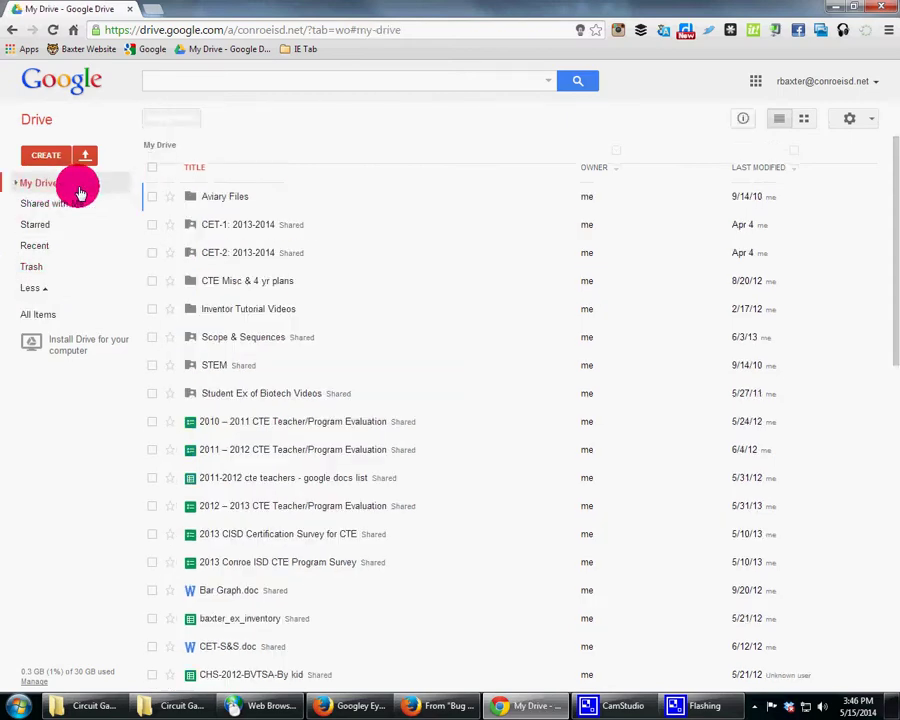
pyautogui.click(52, 155)
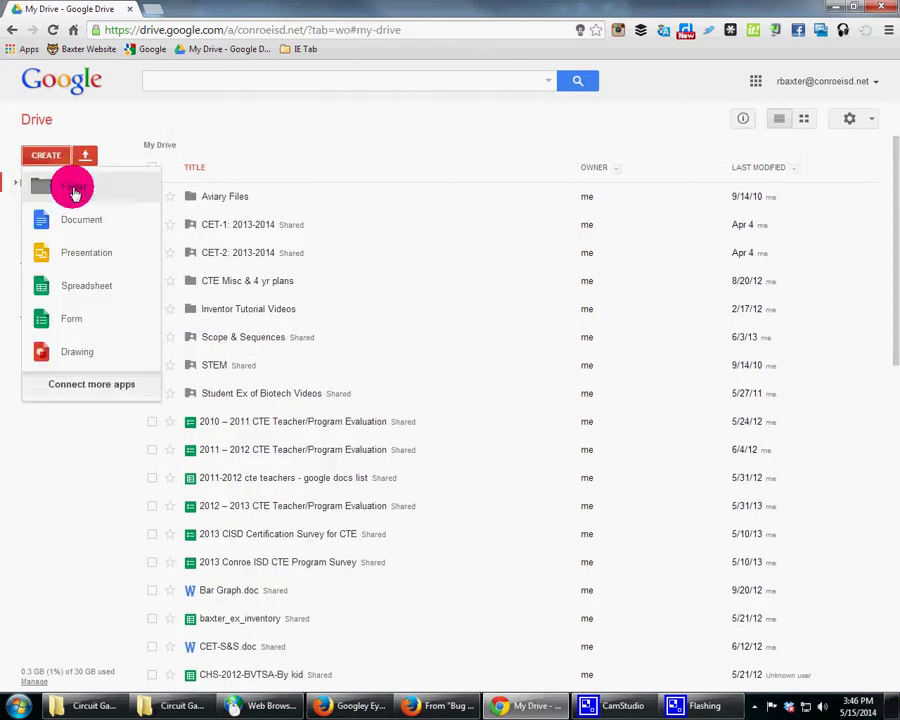
# Step: Create a folder named 'Google Drive Ex - Intro Level' via CREATE > Folder
pyautogui.click(56, 186)
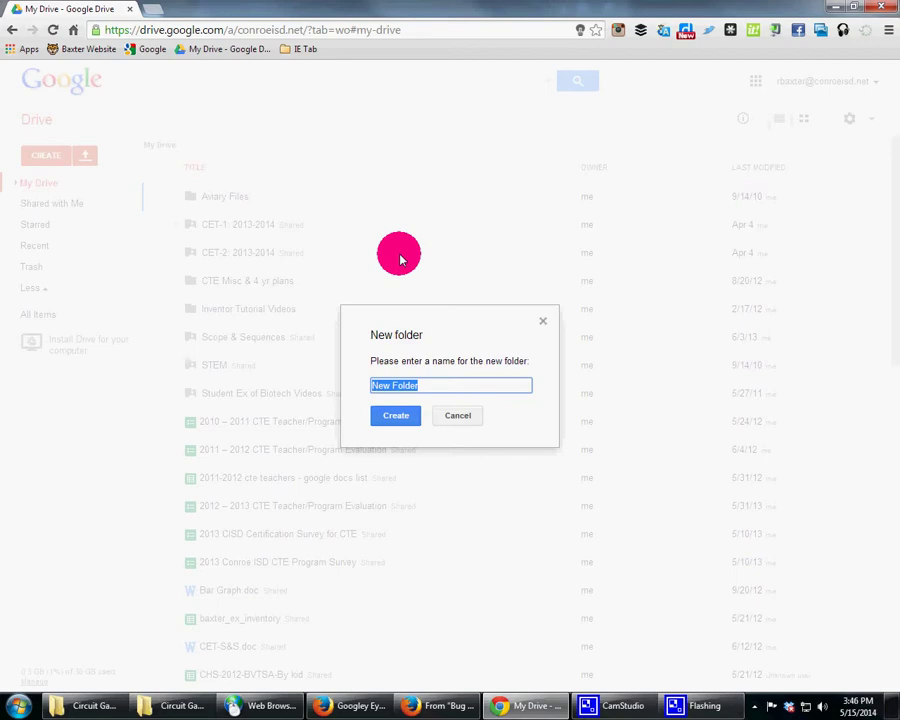
pyautogui.write('Ga')
pyautogui.press('BackSpace')
pyautogui.write('oogle Drive Ex - Intro Level')
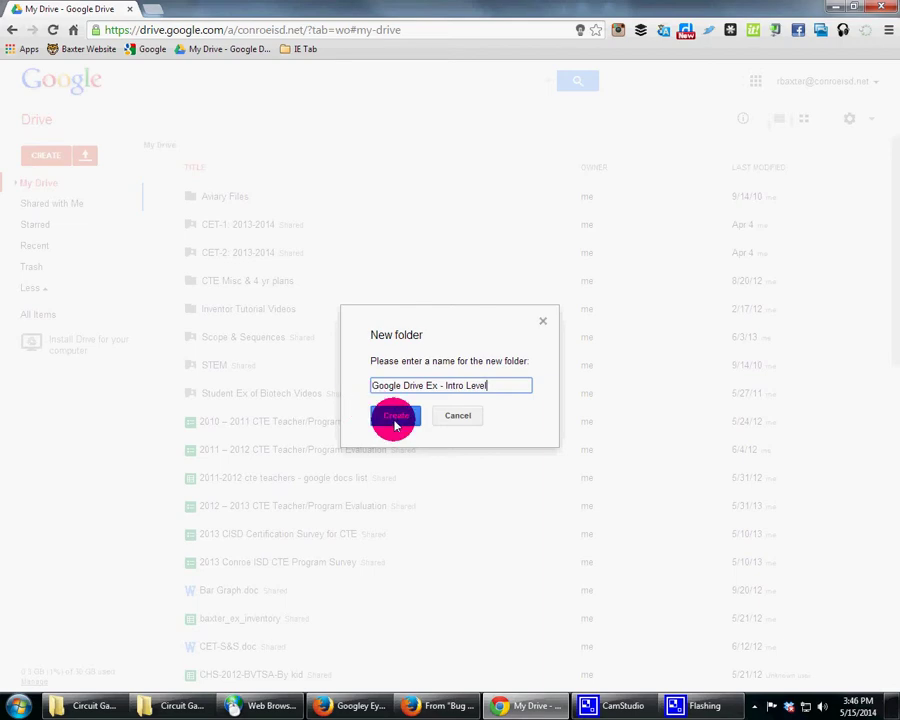
pyautogui.click(395, 418)
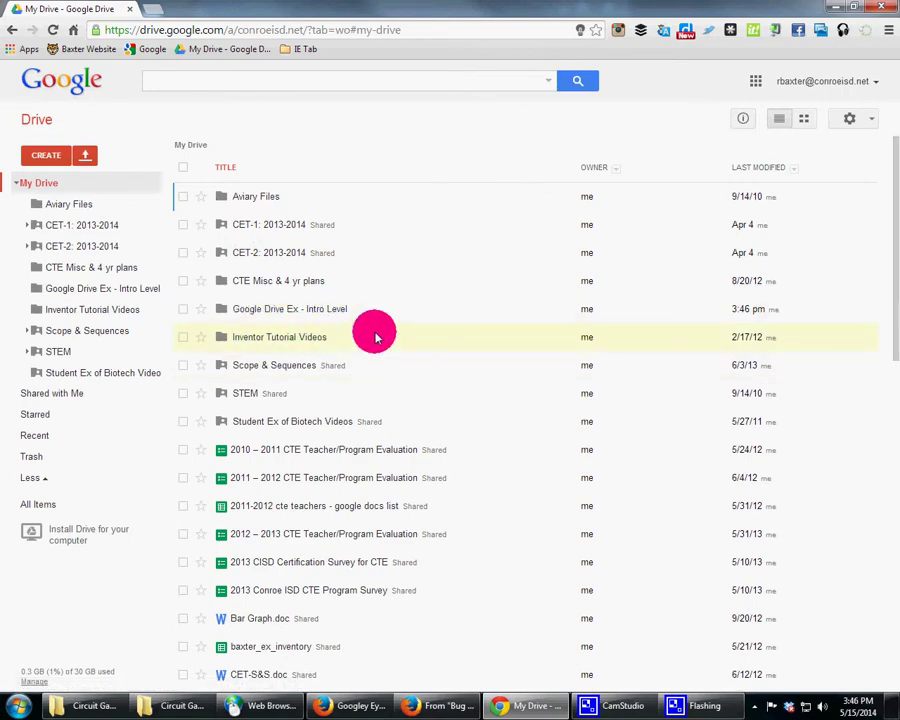
# Step: Open the Google Drive Ex - Intro Level folder and bring up its sharing settings
pyautogui.click(271, 311)
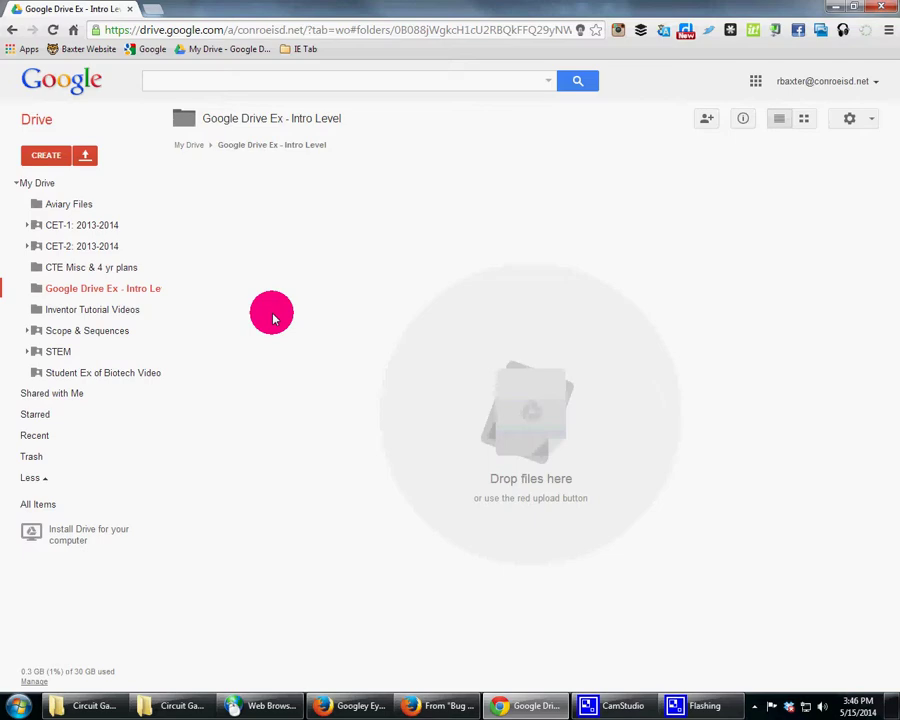
pyautogui.click(708, 118)
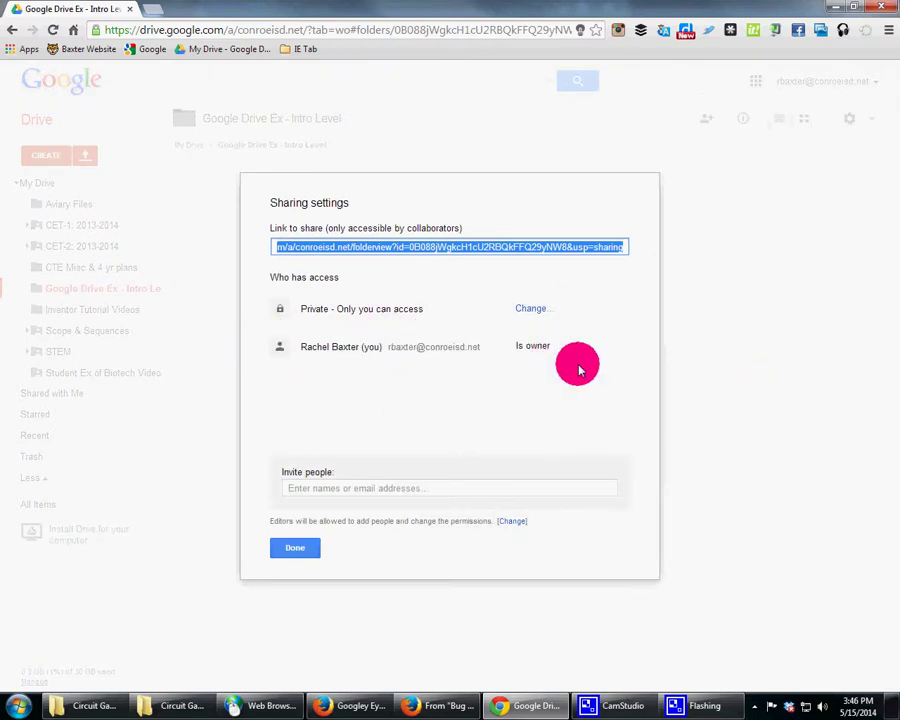
# Step: Add the matching outside contact as an invitee to the folder
pyautogui.click(383, 487)
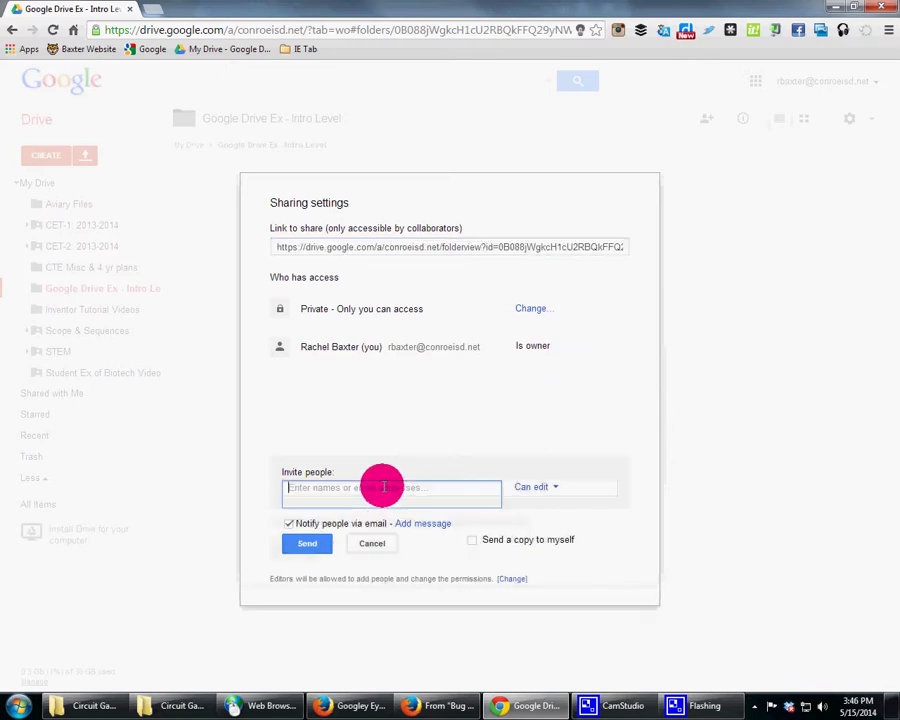
pyautogui.write('ra')
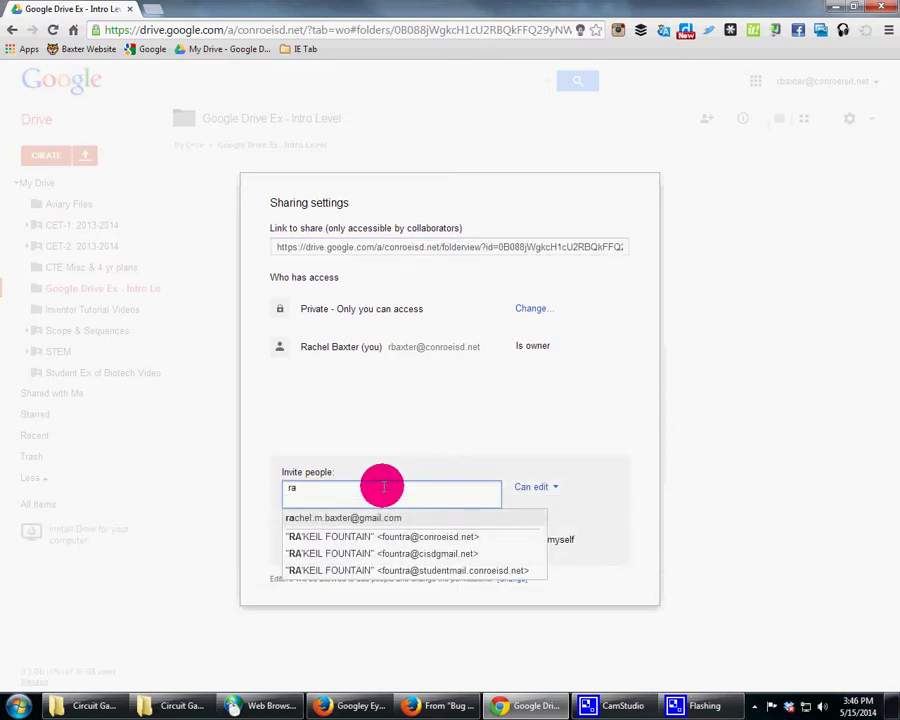
pyautogui.click(376, 519)
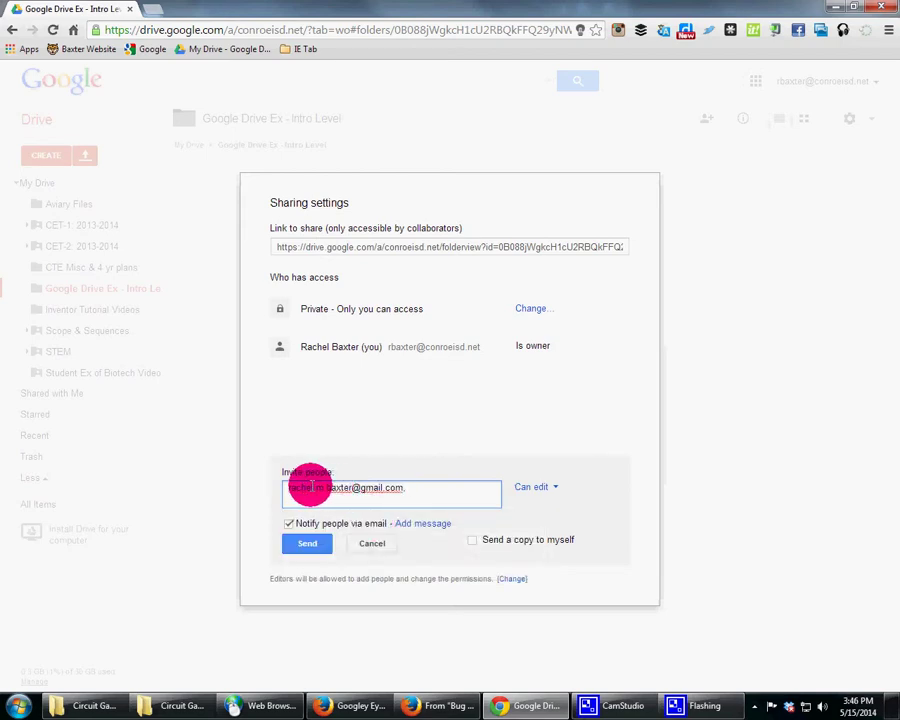
pyautogui.click(430, 524)
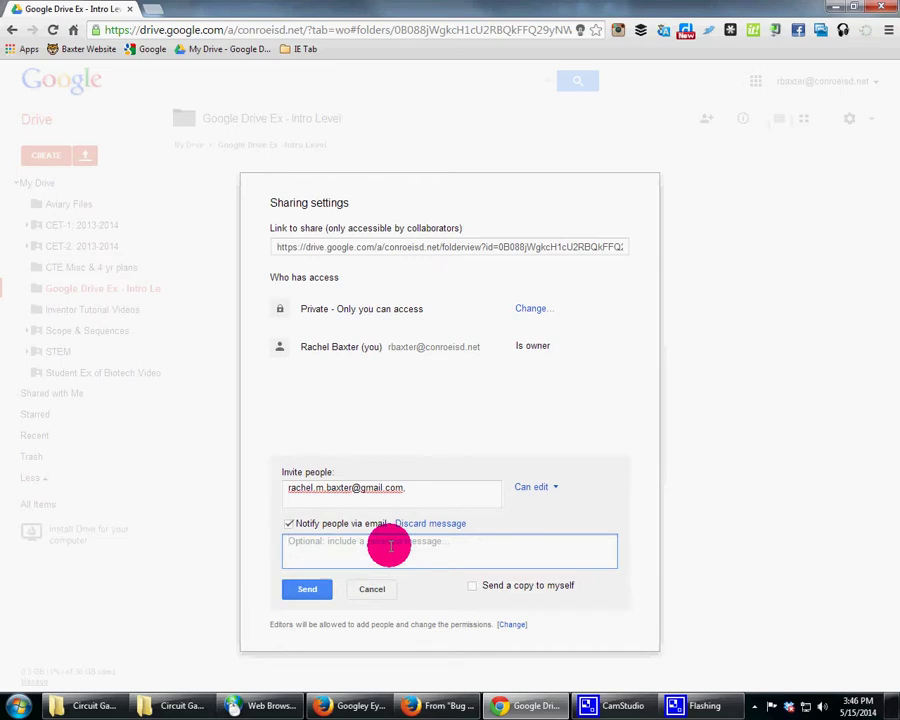
# Step: Give the invitee Can edit access with email notification off and confirm sharing outside the organisation
pyautogui.click(289, 523)
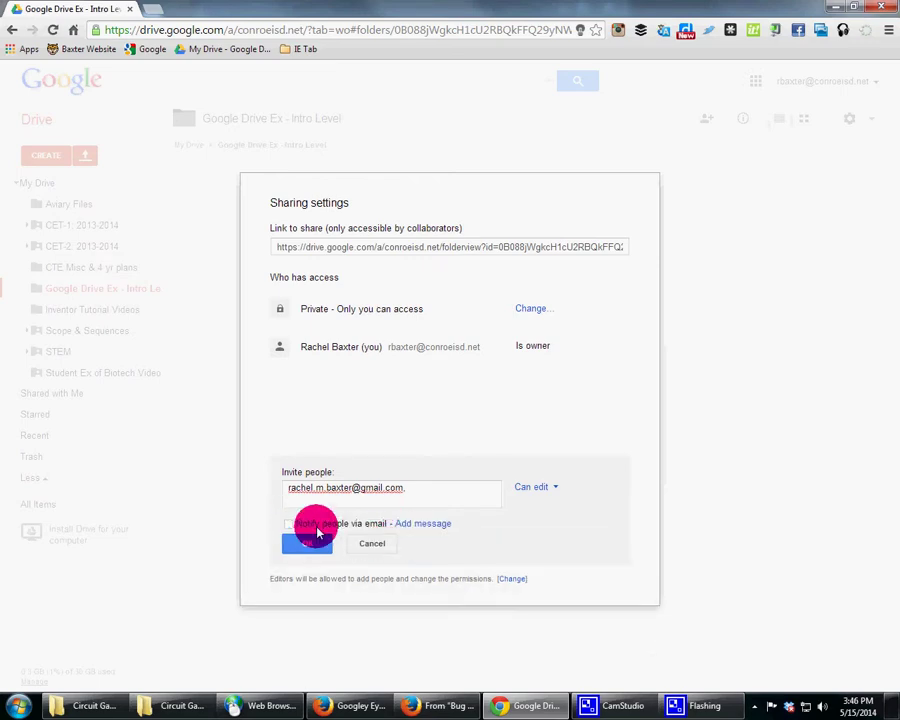
pyautogui.click(289, 523)
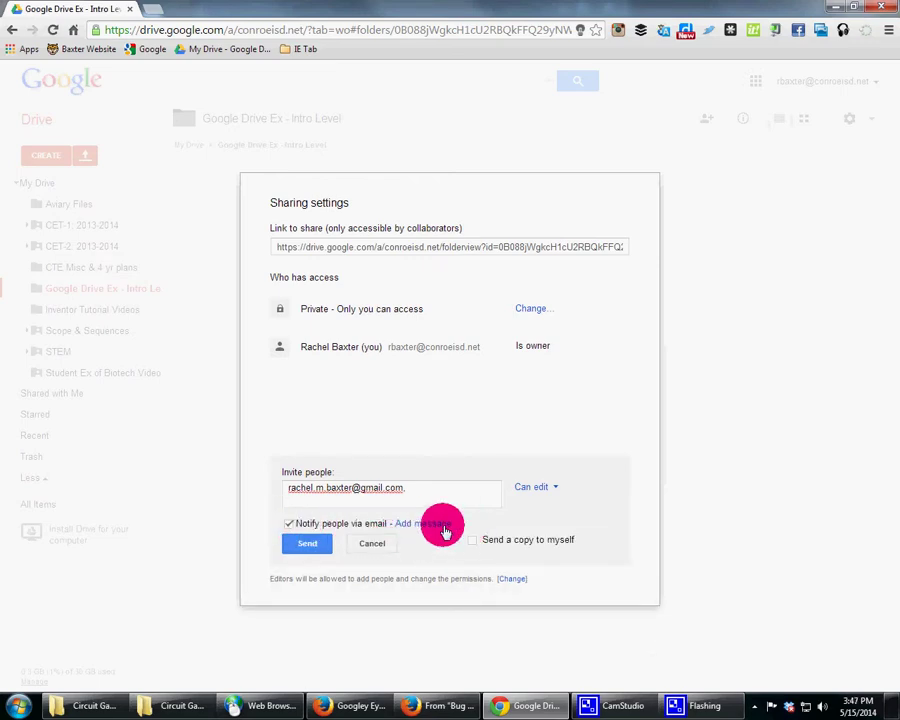
pyautogui.click(289, 523)
pyautogui.click(554, 487)
pyautogui.click(553, 512)
pyautogui.click(295, 544)
pyautogui.click(293, 255)
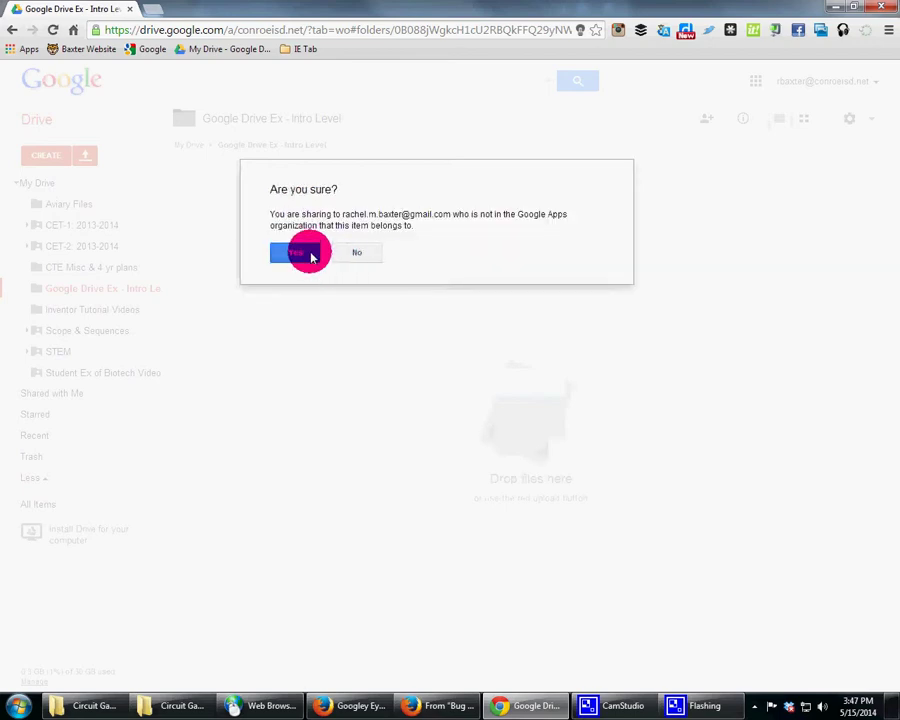
pyautogui.click(305, 254)
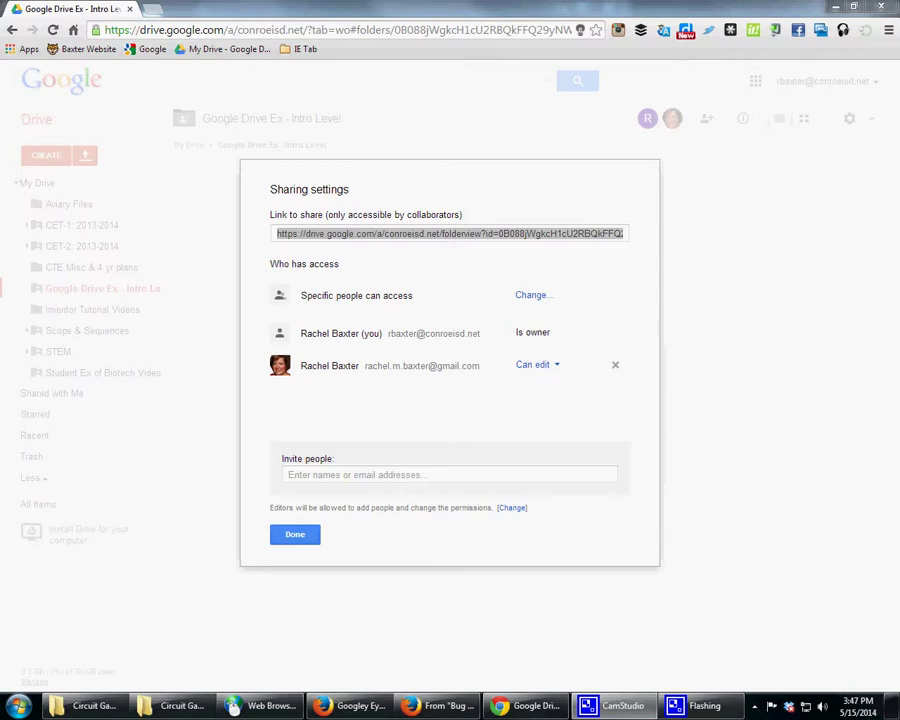
# Step: Open the folder's Visibility options and choose Public on the web
pyautogui.click(538, 297)
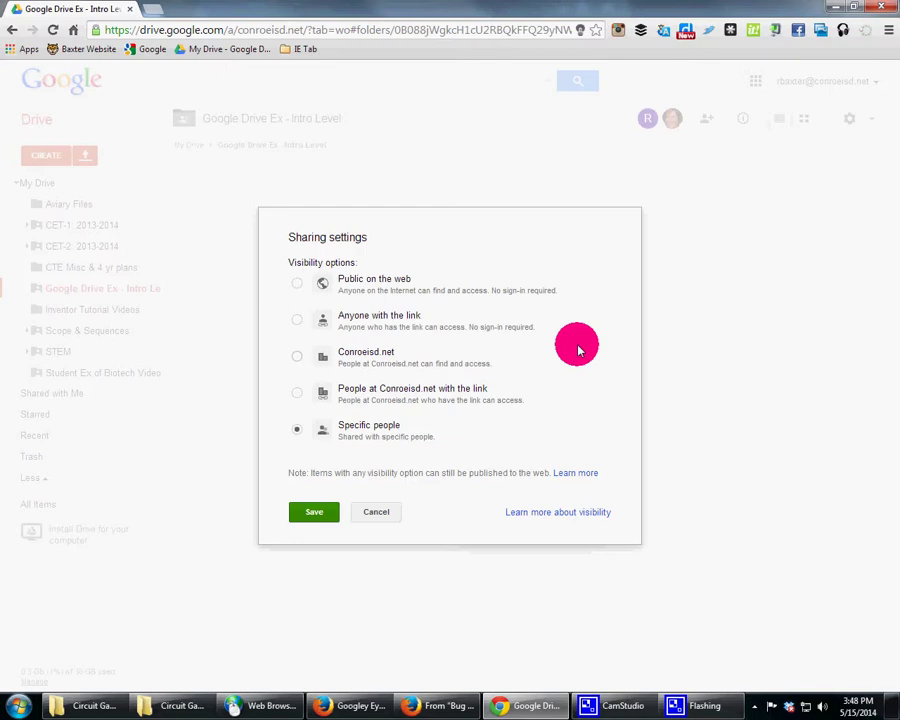
pyautogui.click(390, 288)
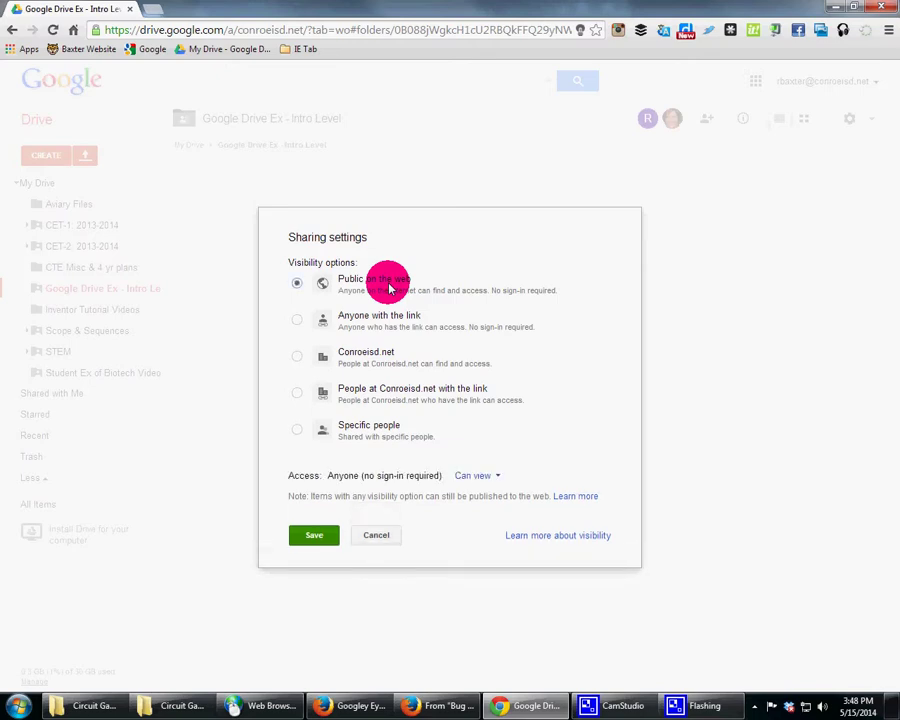
# Step: Keep public access at Can view, save the visibility and close sharing settings
pyautogui.click(495, 477)
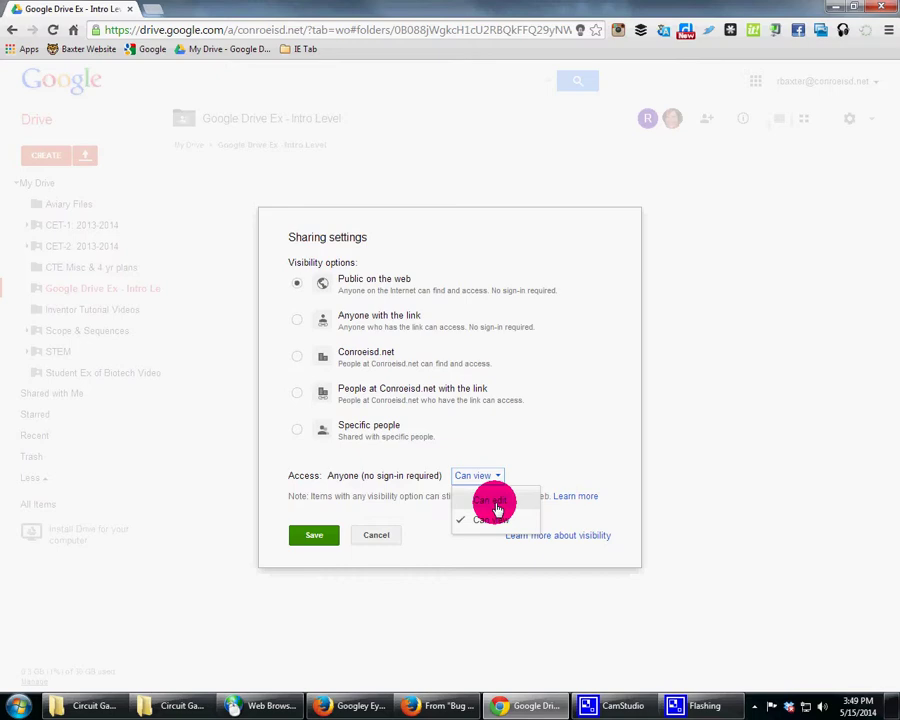
pyautogui.click(506, 527)
pyautogui.click(305, 534)
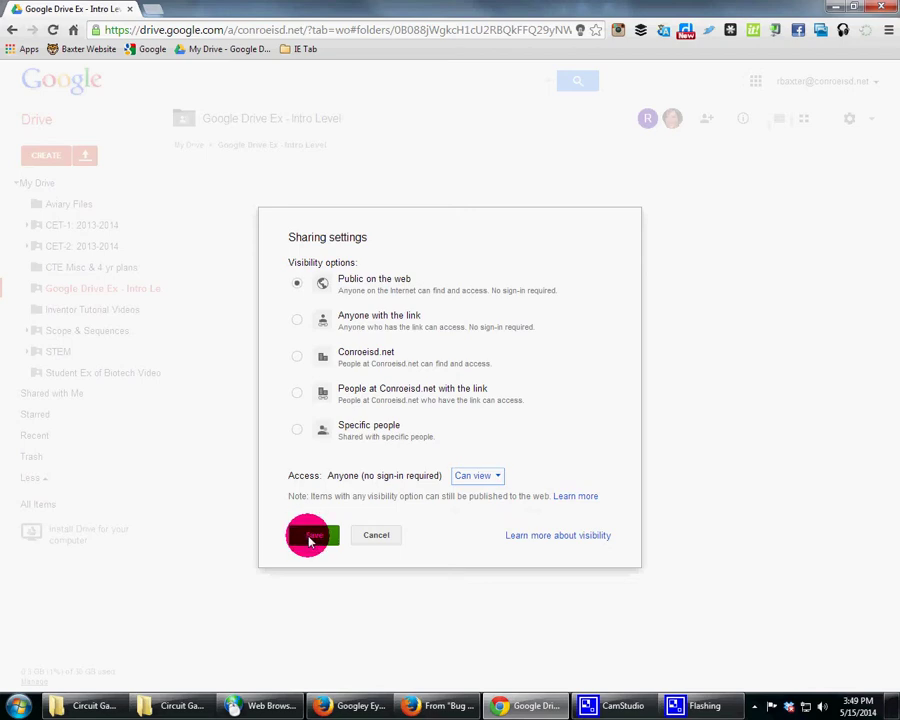
pyautogui.click(298, 546)
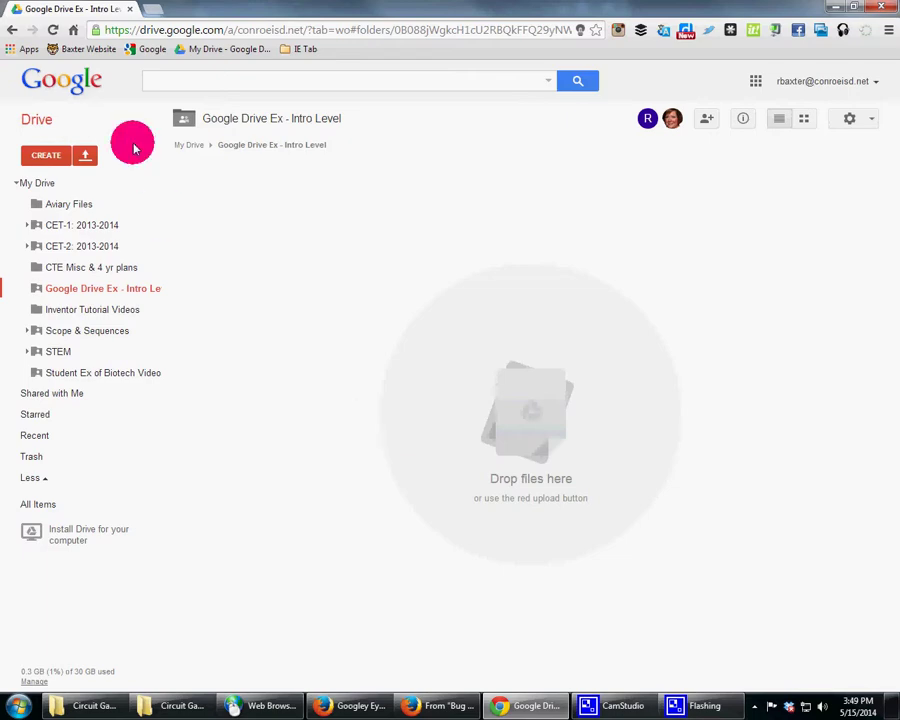
# Step: Create a new Google Doc in the shared Intro Level folder
pyautogui.click(64, 156)
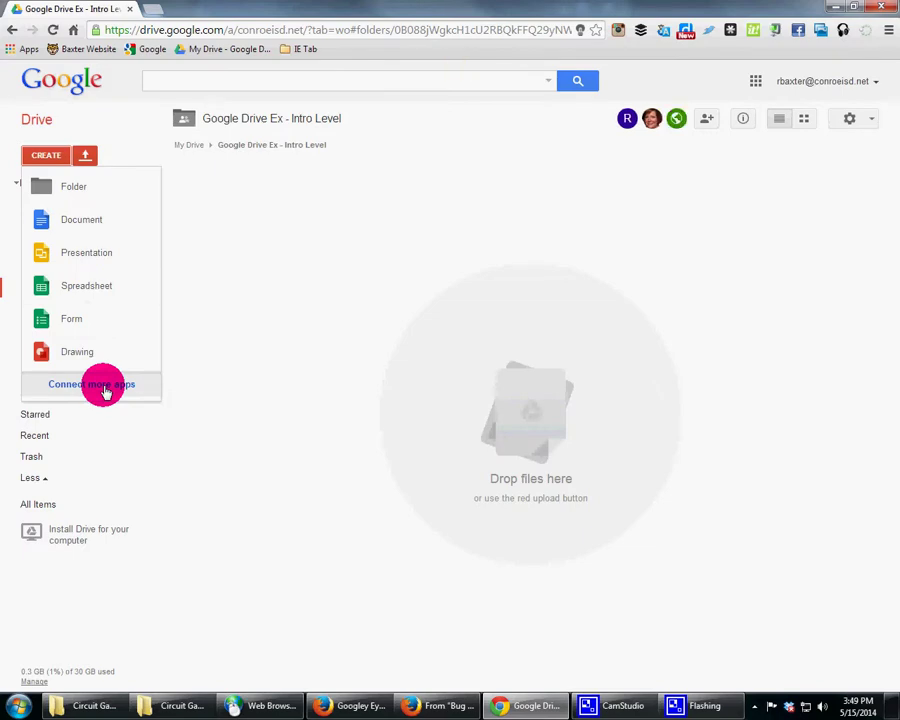
pyautogui.click(94, 212)
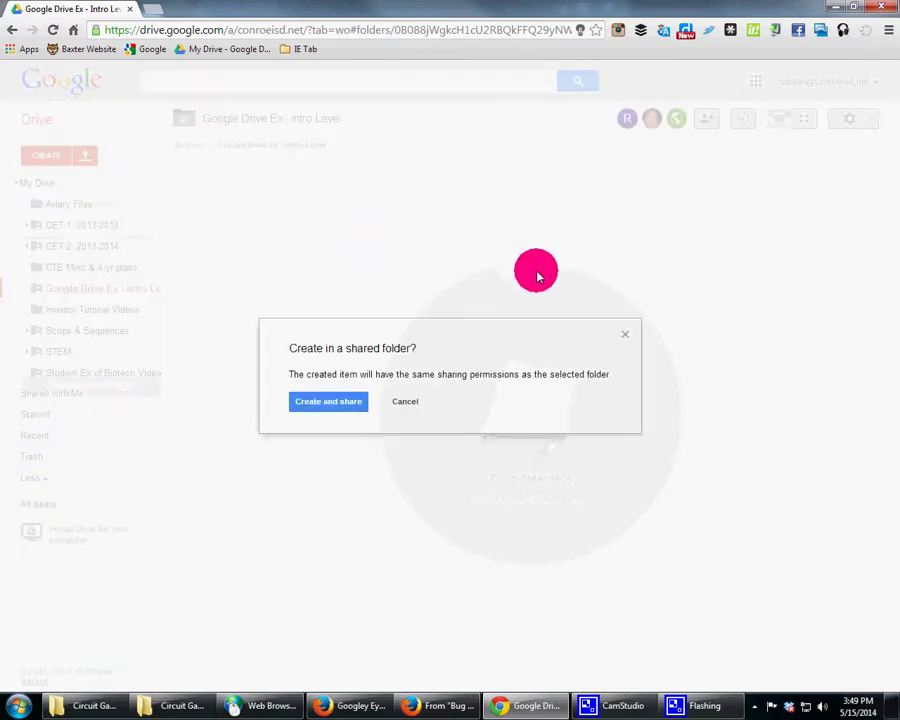
pyautogui.click(342, 402)
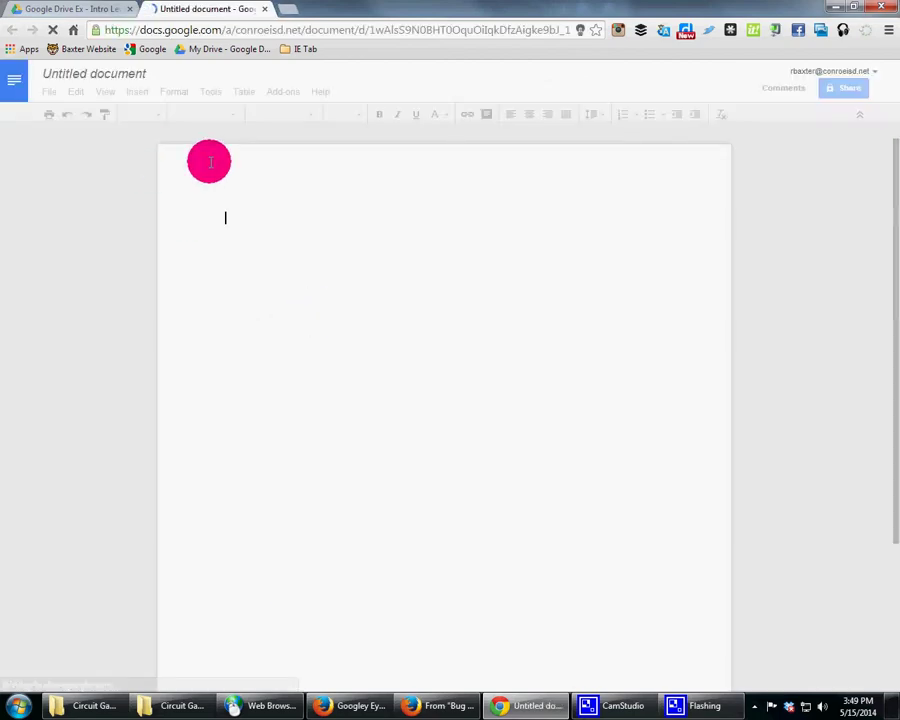
# Step: Rename the document 'dskgf.ksdgf.skdgf', type ',dbv ,bv,m.xb' and return to the Drive tab
pyautogui.click(143, 76)
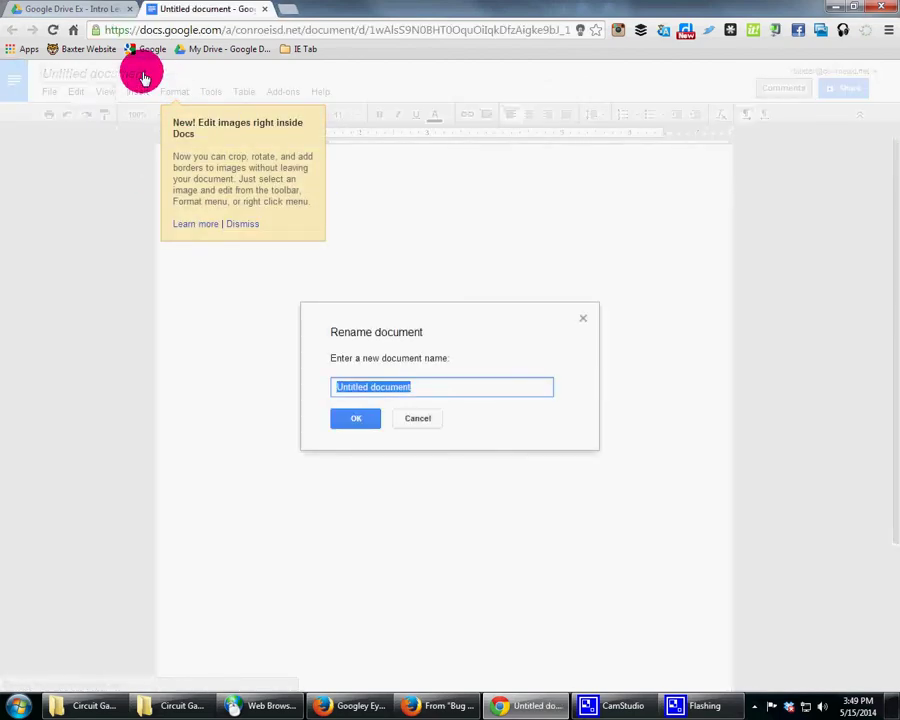
pyautogui.write('dskgf ksdgf skdgf')
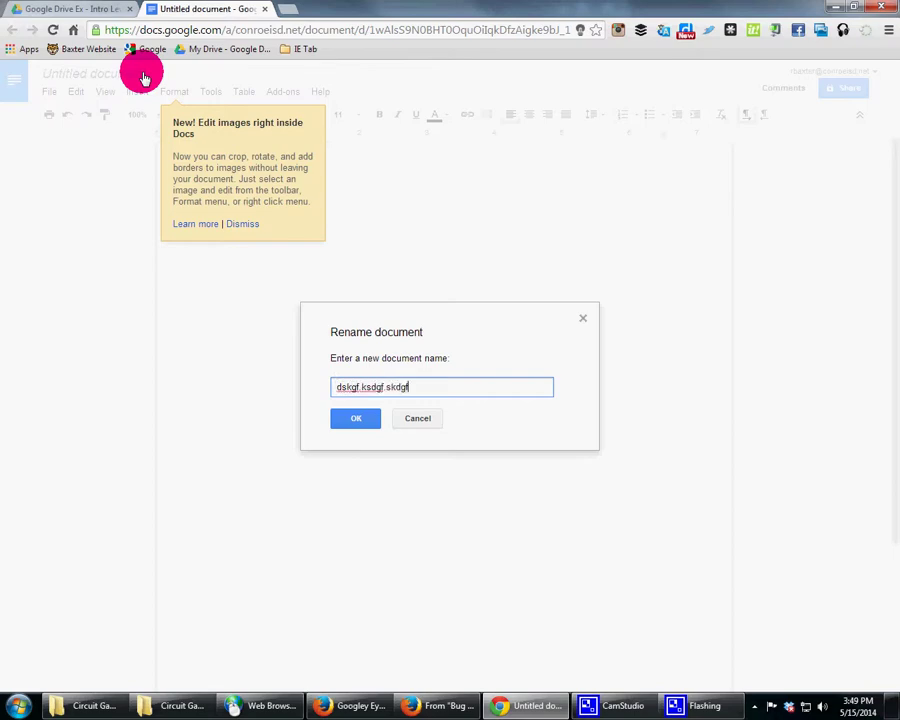
pyautogui.click(368, 420)
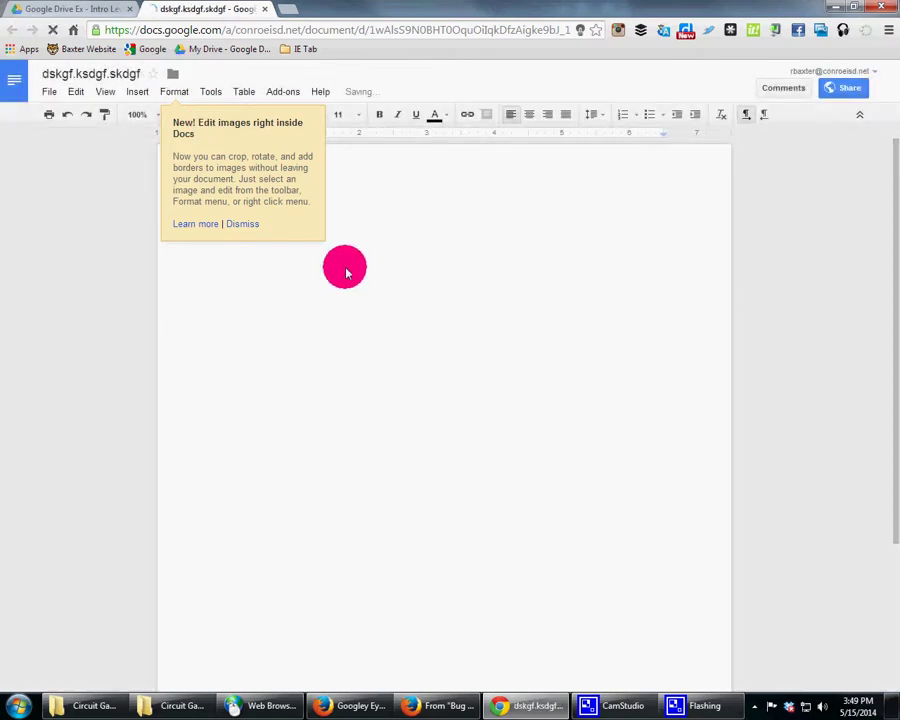
pyautogui.click(240, 223)
pyautogui.write(',dbv ,bv,m,xb')
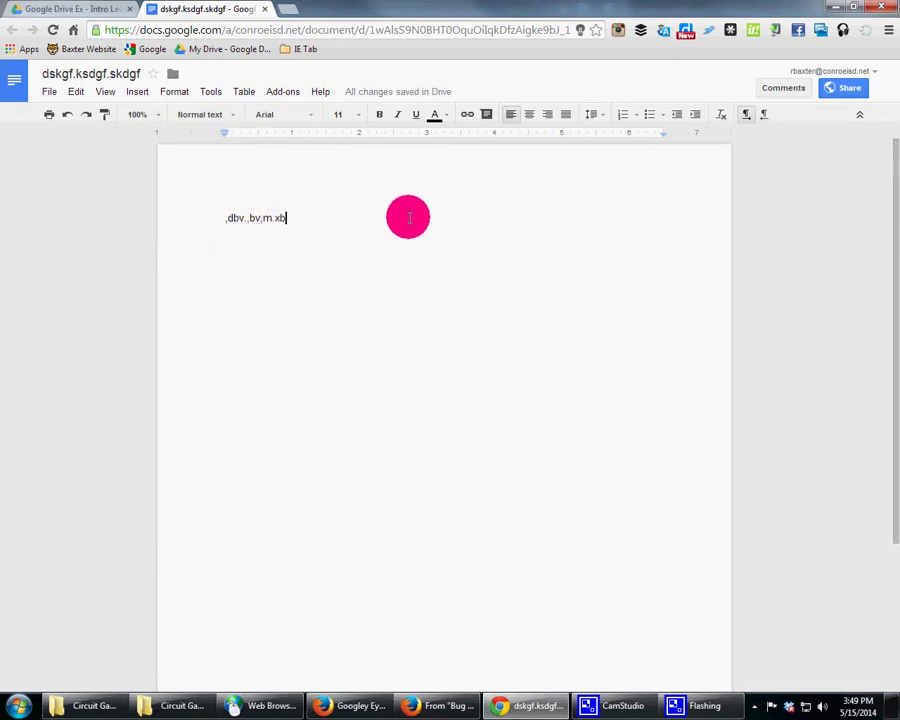
pyautogui.click(92, 10)
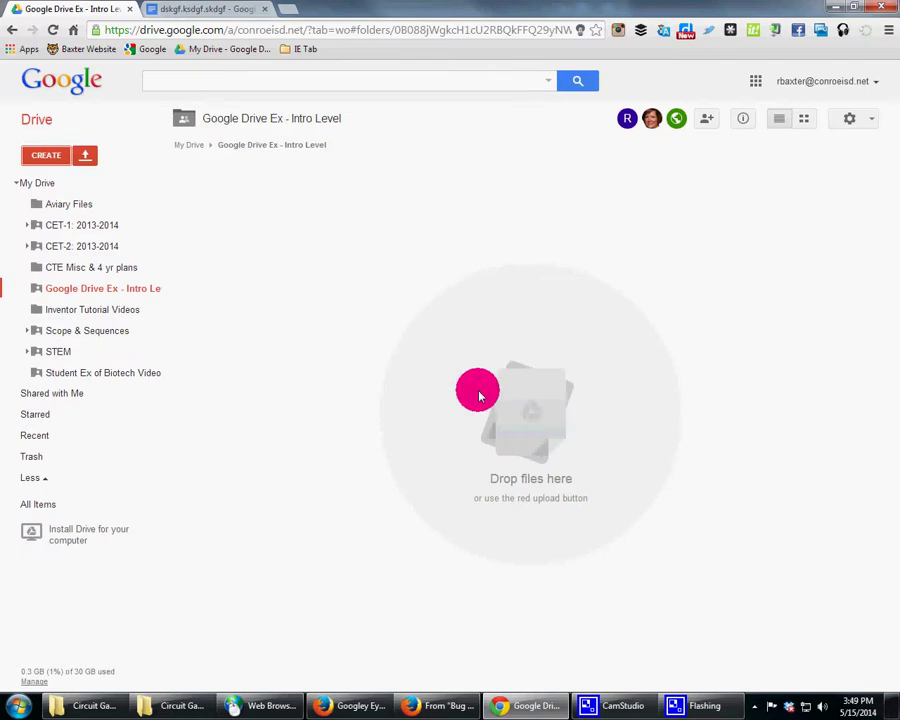
# Step: Refresh the folder, then upload all five files from Desktop > Google Drive How To and share
pyautogui.click(54, 28)
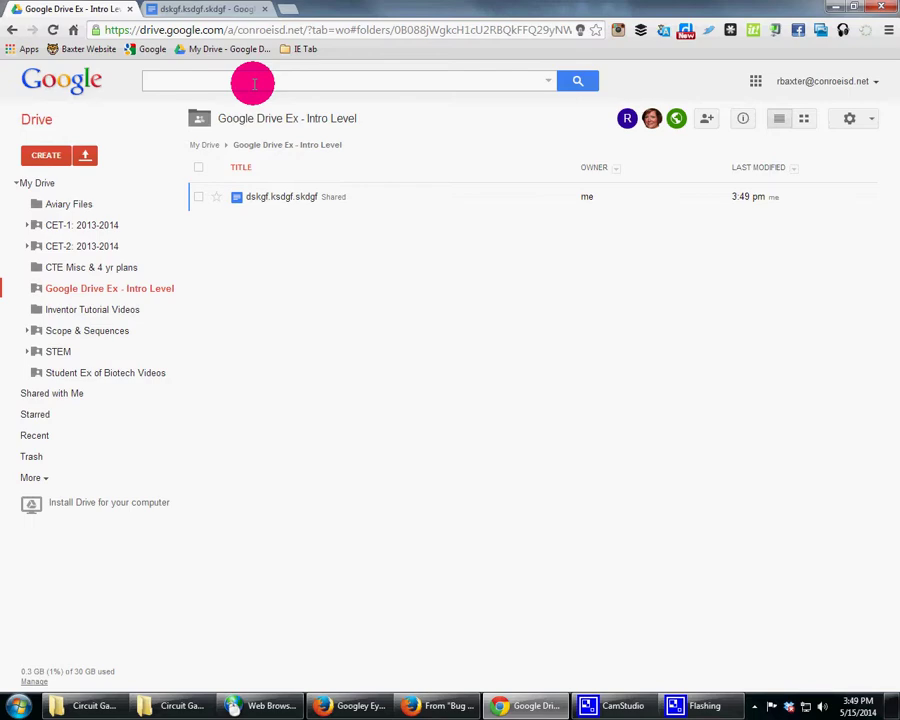
pyautogui.click(94, 160)
pyautogui.click(109, 185)
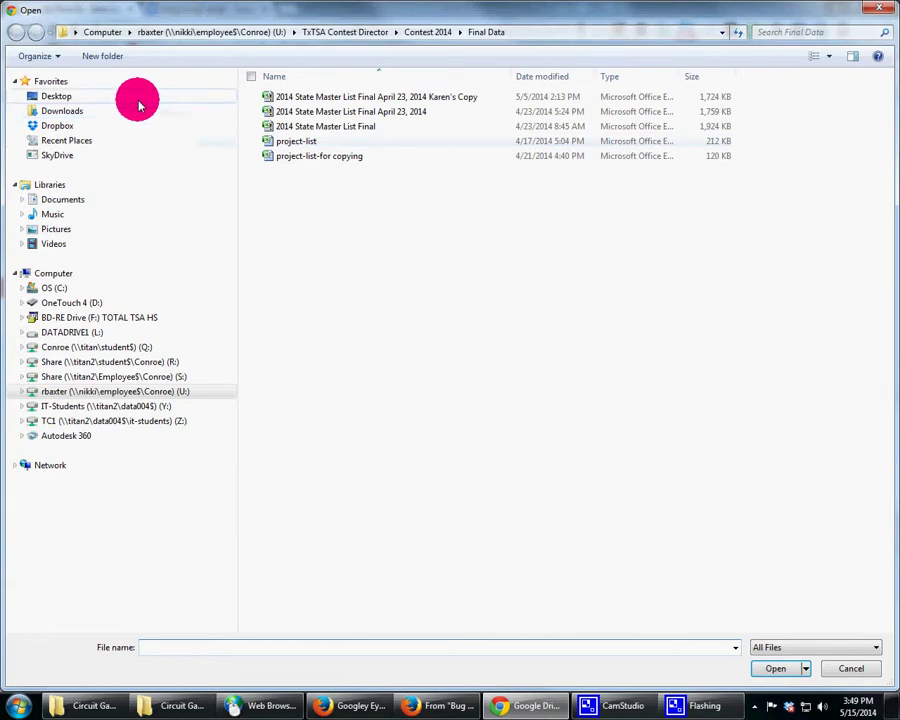
pyautogui.click(140, 104)
pyautogui.doubleClick(680, 167)
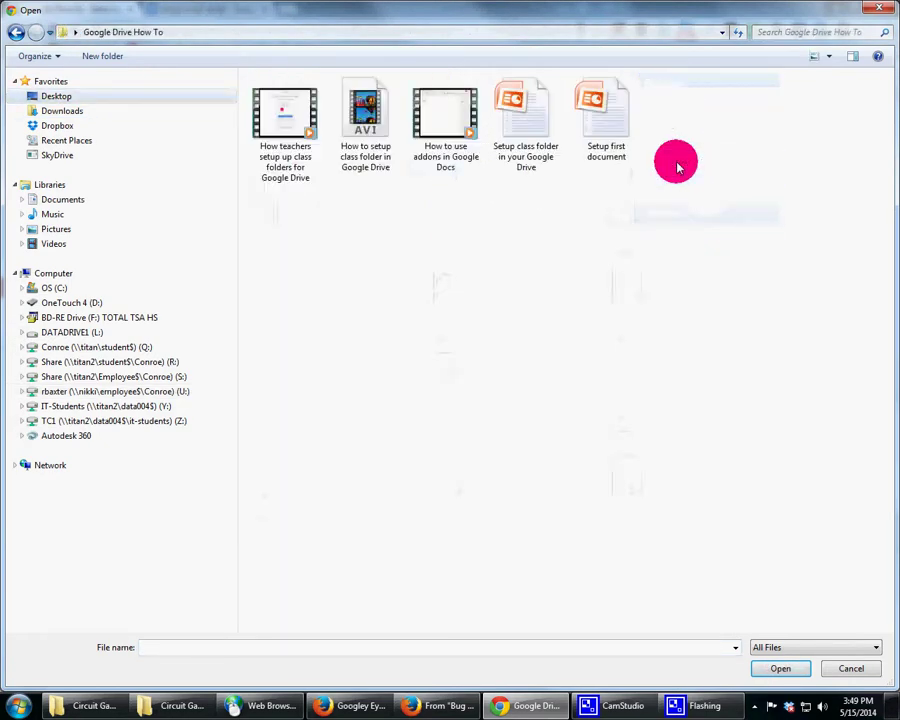
pyautogui.click(282, 125)
pyautogui.keyDown('shift'); pyautogui.click(610, 118); pyautogui.keyUp('shift')
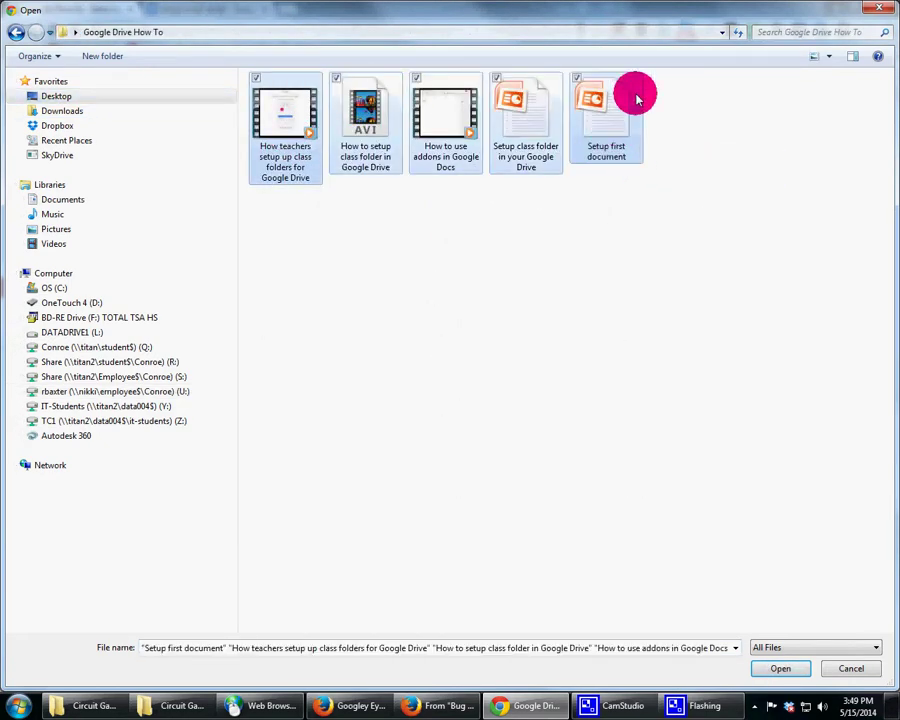
pyautogui.click(780, 668)
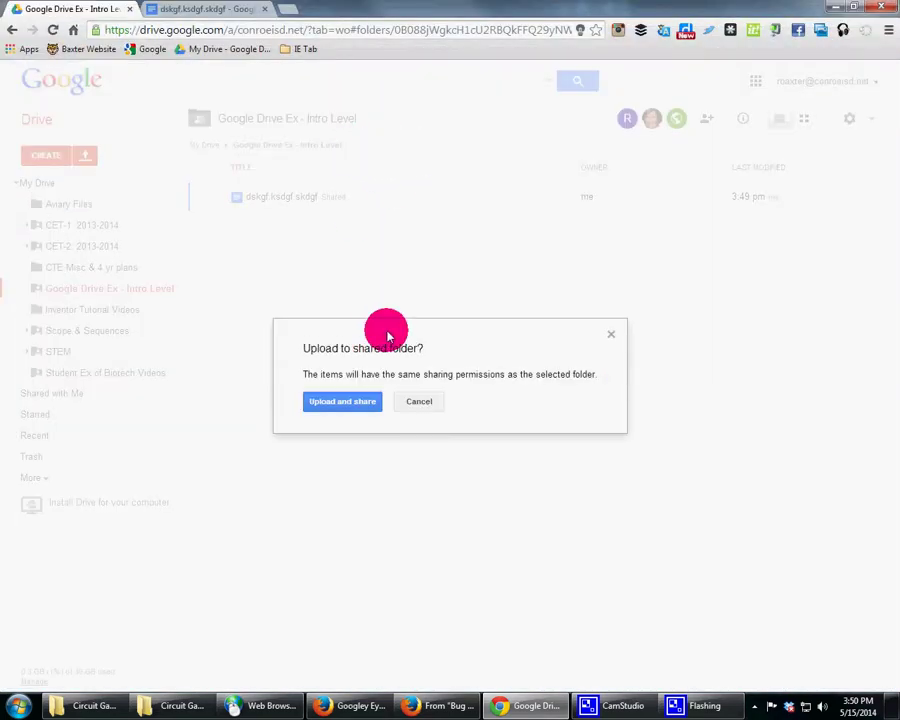
pyautogui.click(363, 402)
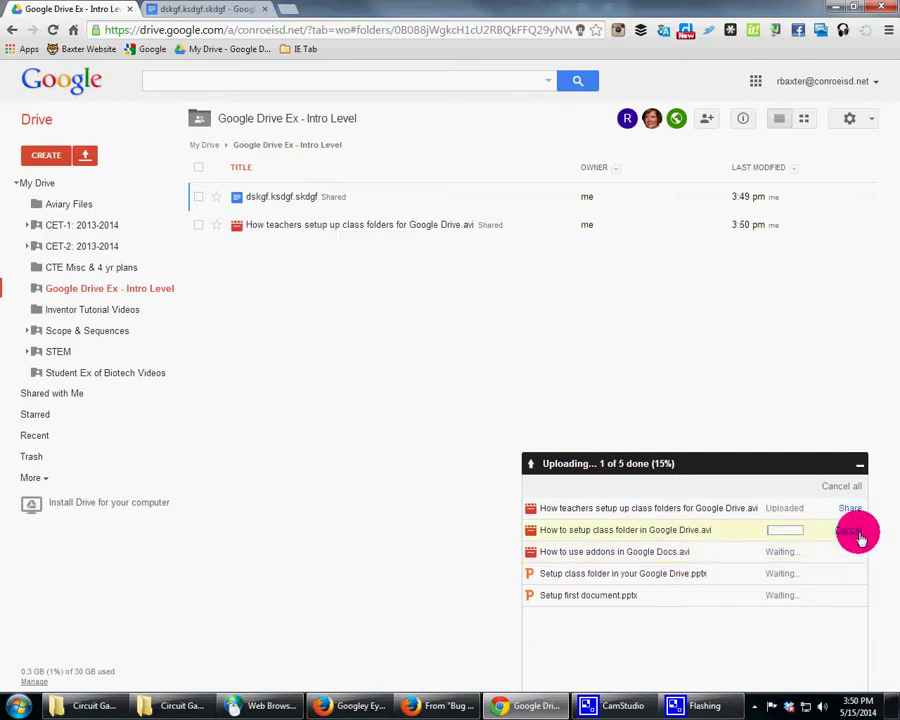
# Step: Cancel the second and third video uploads, delete the placeholder document and select the folder URL
pyautogui.click(850, 530)
pyautogui.click(855, 554)
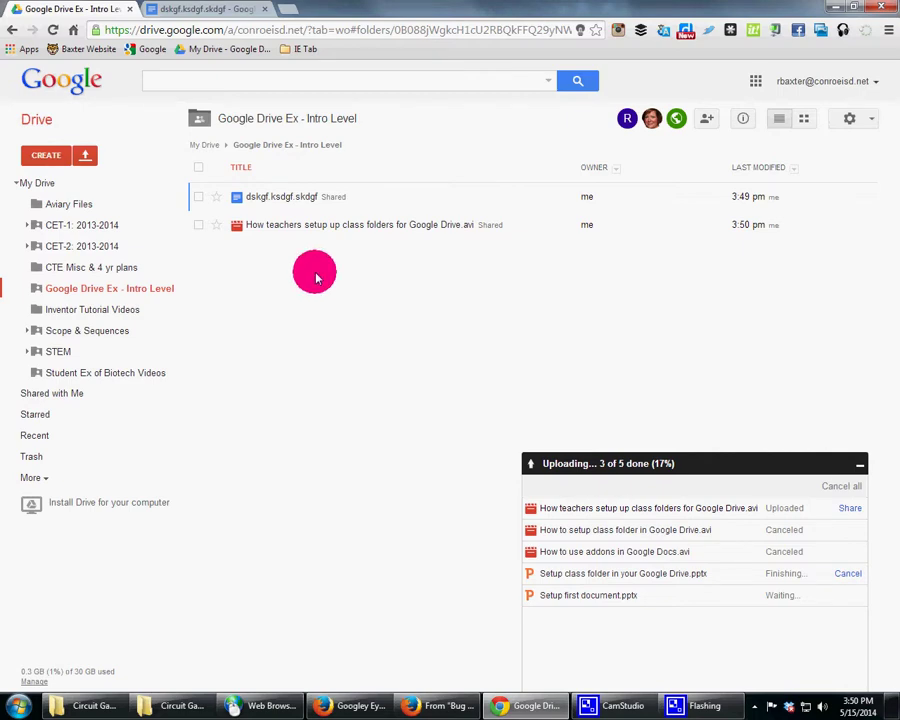
pyautogui.click(197, 196)
pyautogui.click(325, 121)
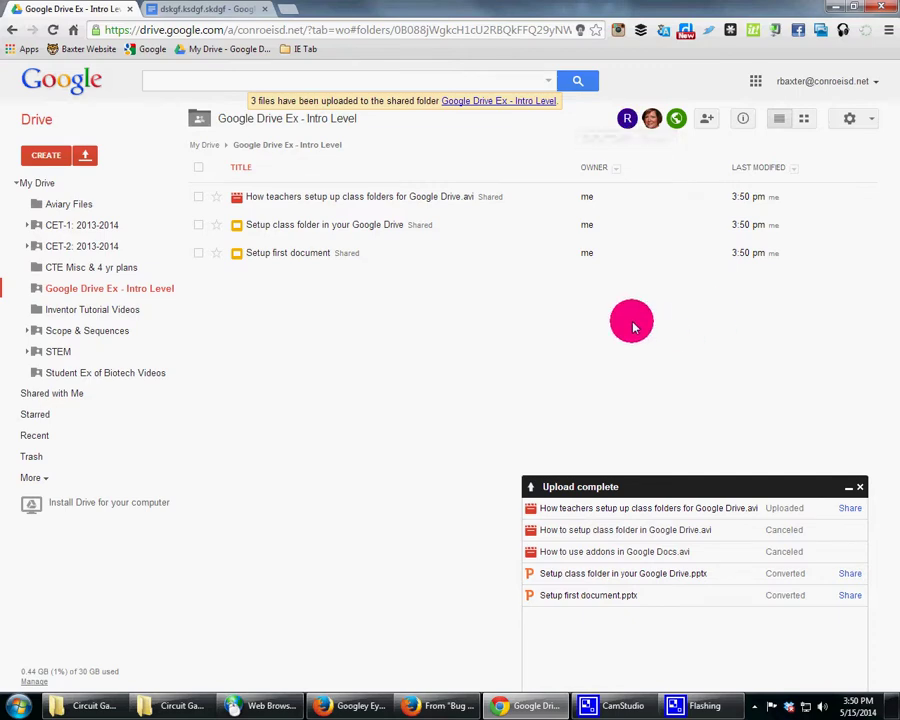
pyautogui.click(494, 31)
pyautogui.hotkey('ctrl', 'c')
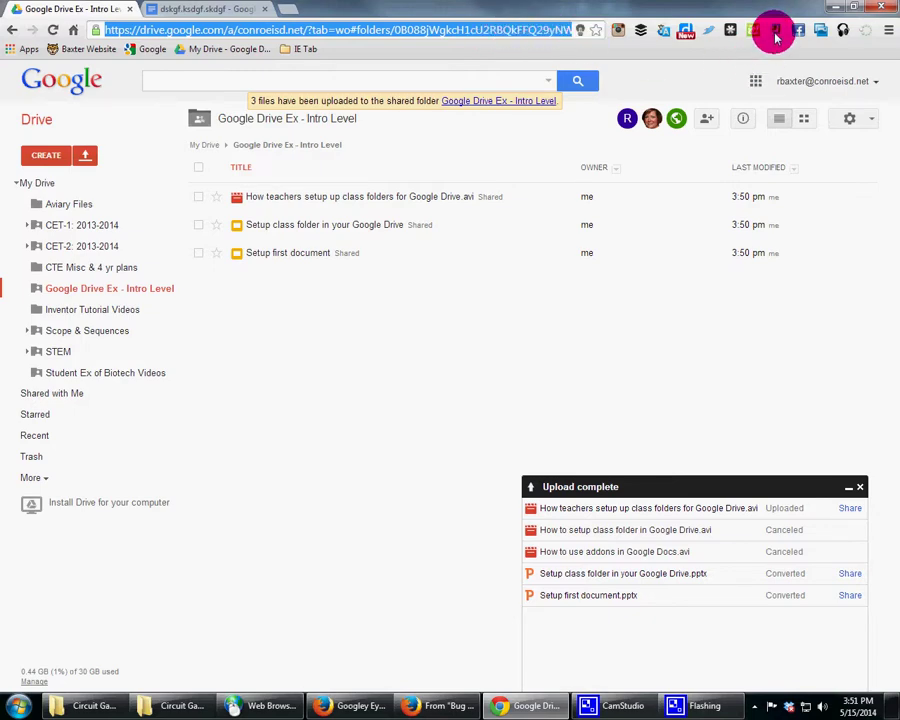
# Step: In a new goo.gl tab, shorten the pasted shared folder URL to goo.gl/wRrgc2
pyautogui.click(287, 9)
pyautogui.write('go')
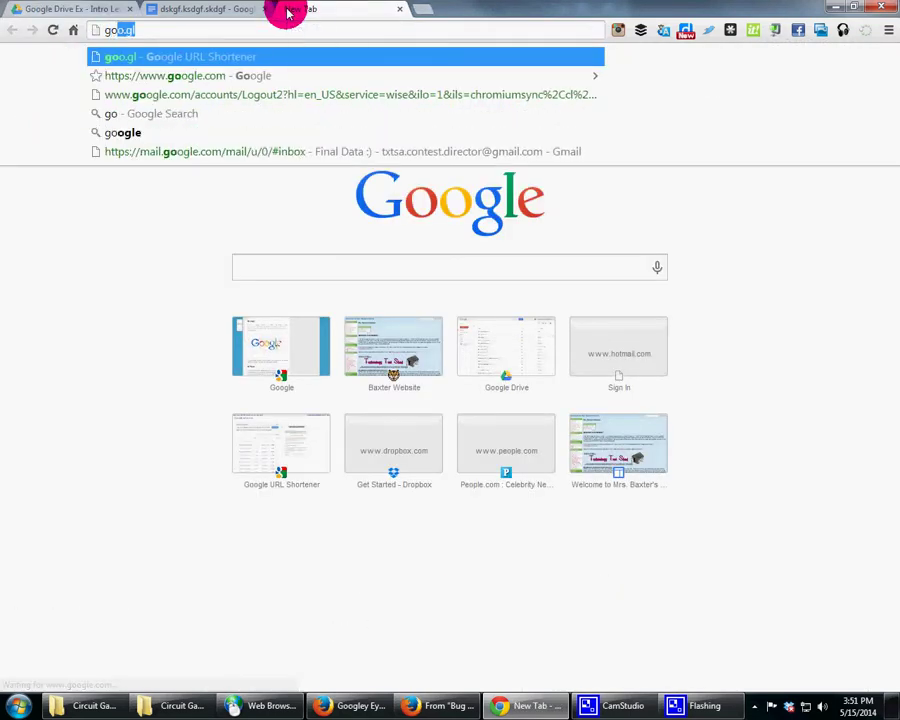
pyautogui.write('o.g')
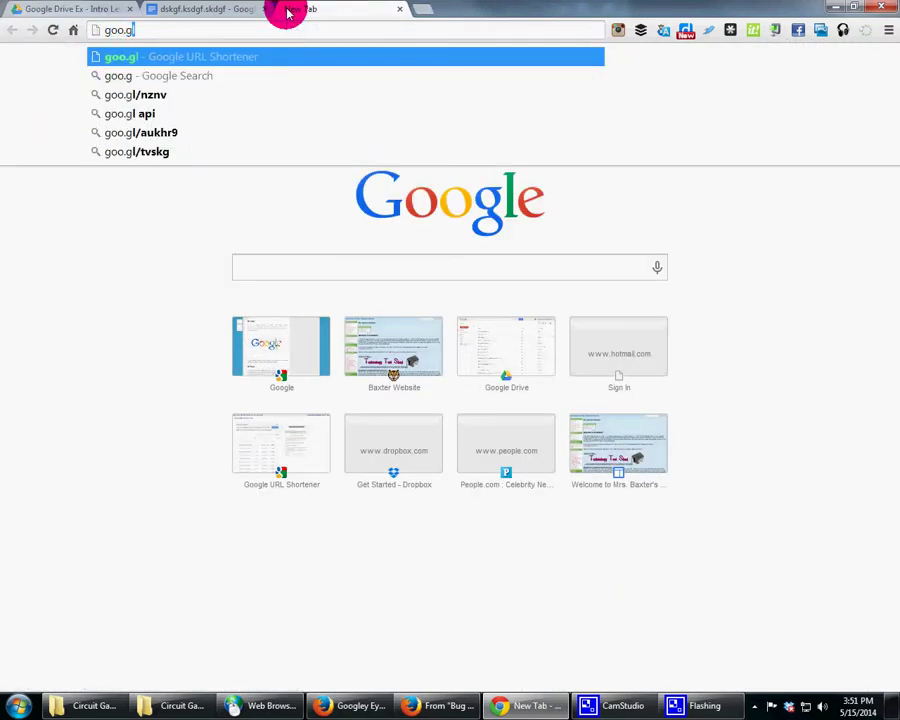
pyautogui.write('l')
pyautogui.press('Return')
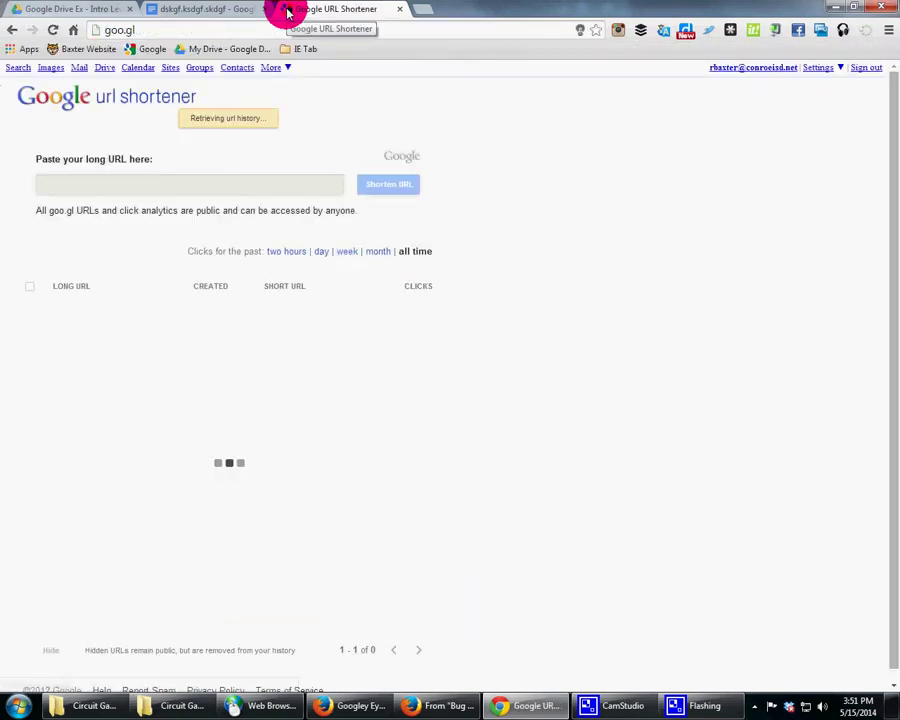
pyautogui.click(155, 186)
pyautogui.hotkey('ctrl', 'v')
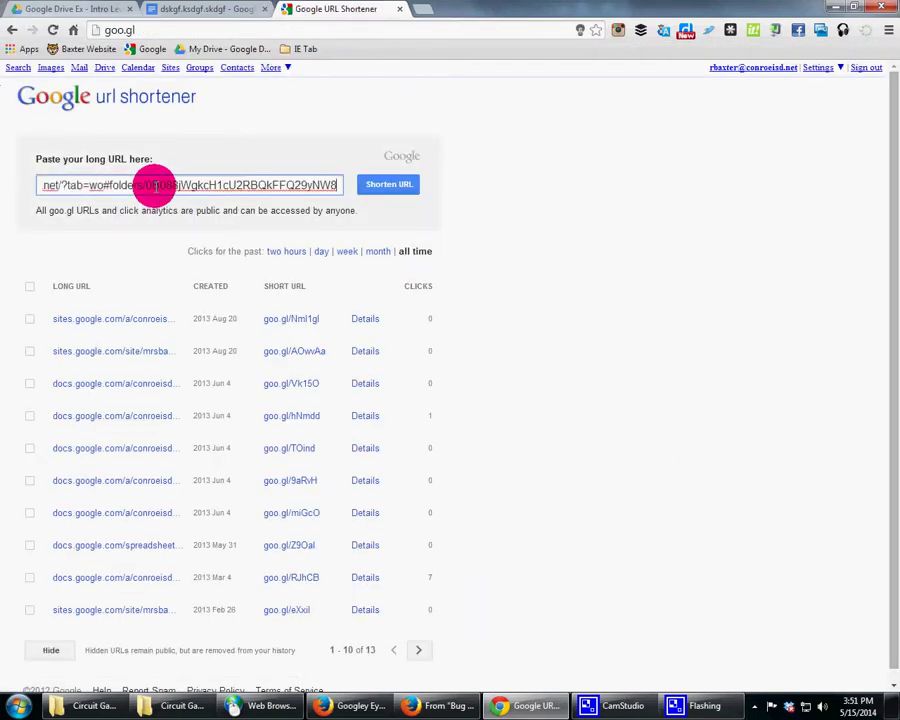
pyautogui.click(386, 184)
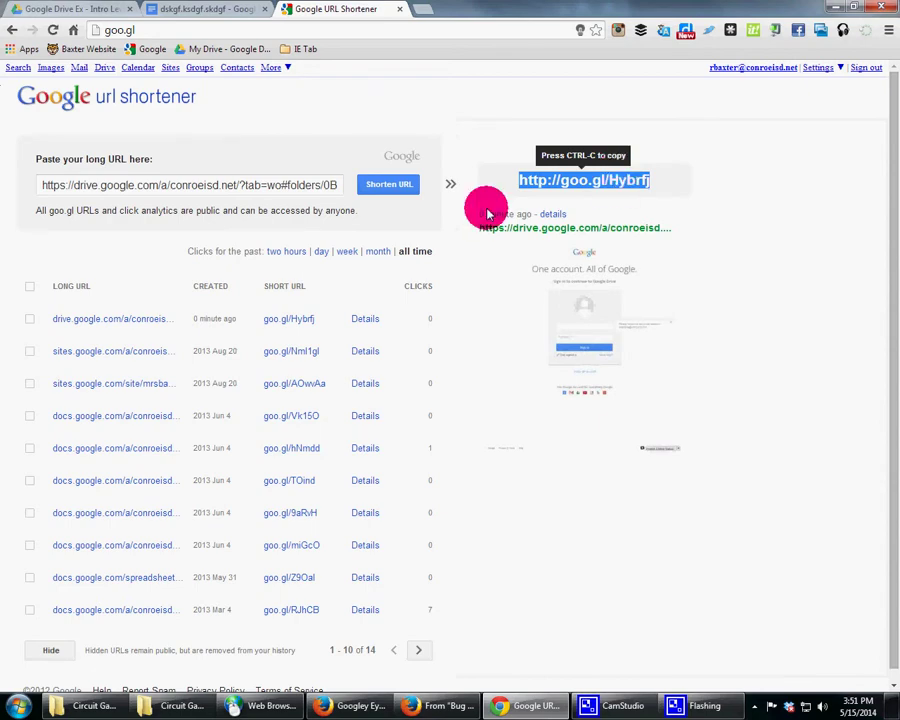
pyautogui.click(388, 186)
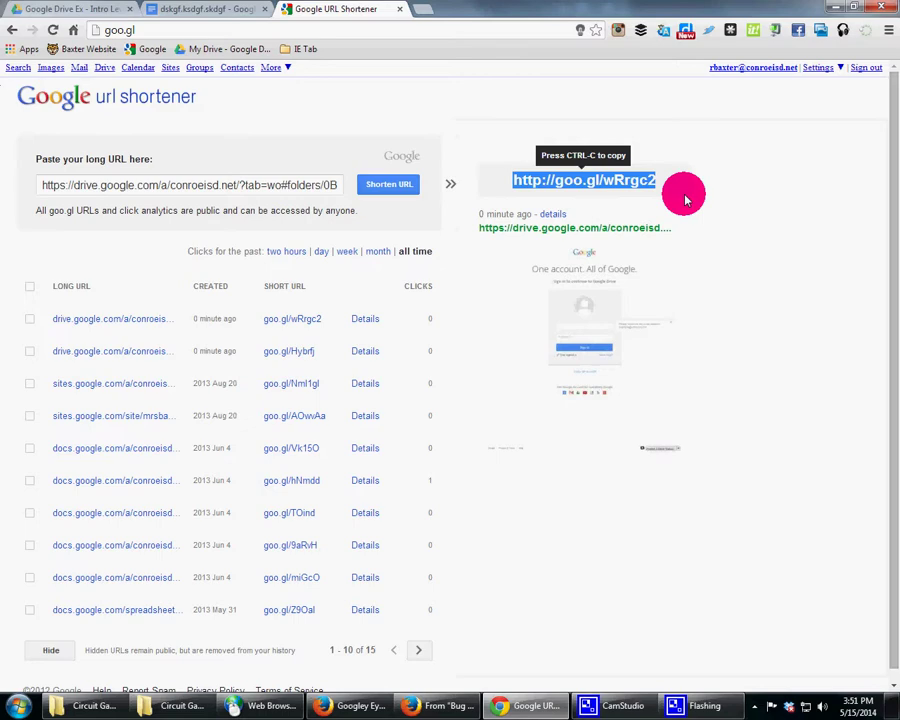
# Step: Restore the older document from trash, close its tab, and dismiss the Drive upload panel
pyautogui.click(210, 10)
pyautogui.click(315, 399)
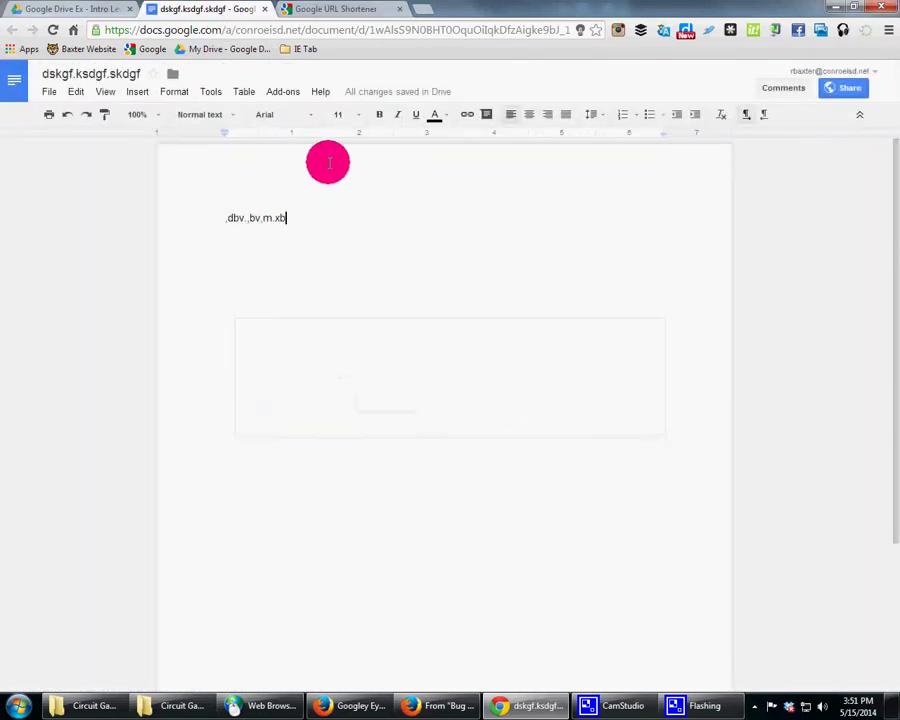
pyautogui.click(263, 9)
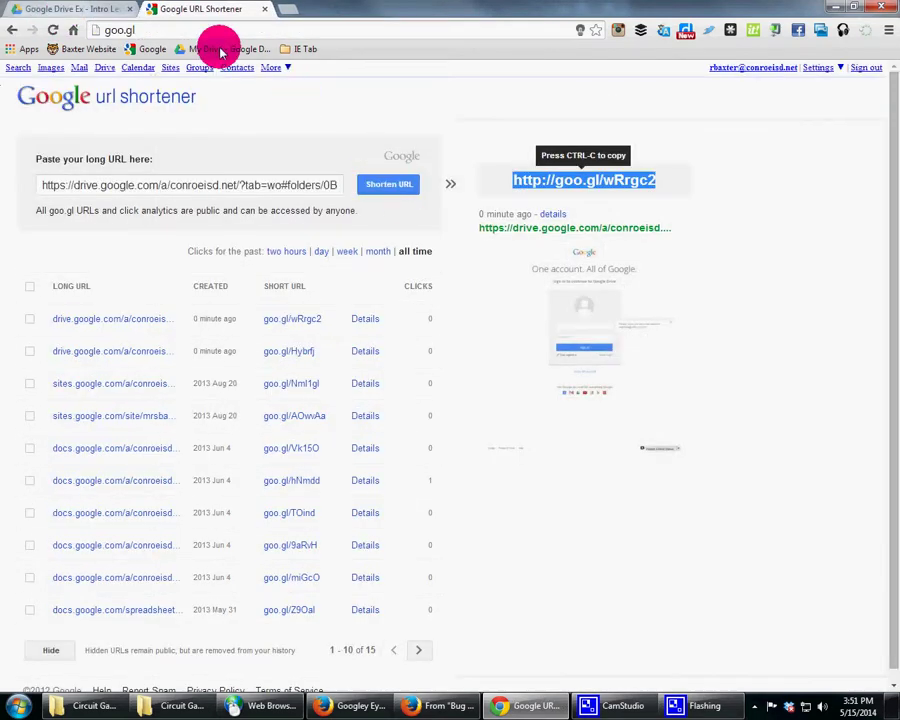
pyautogui.click(74, 10)
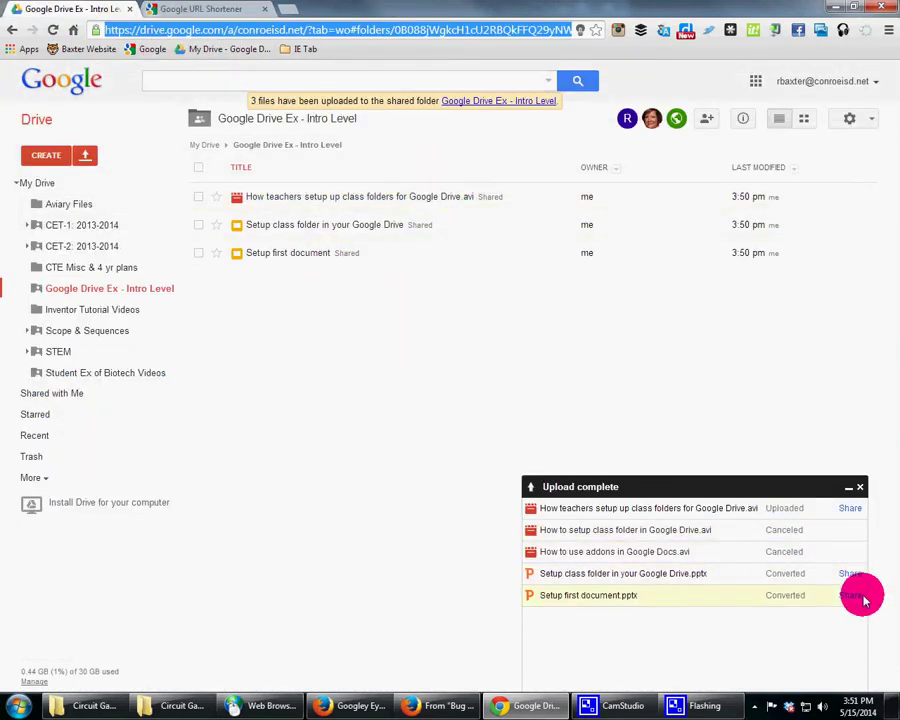
pyautogui.click(860, 488)
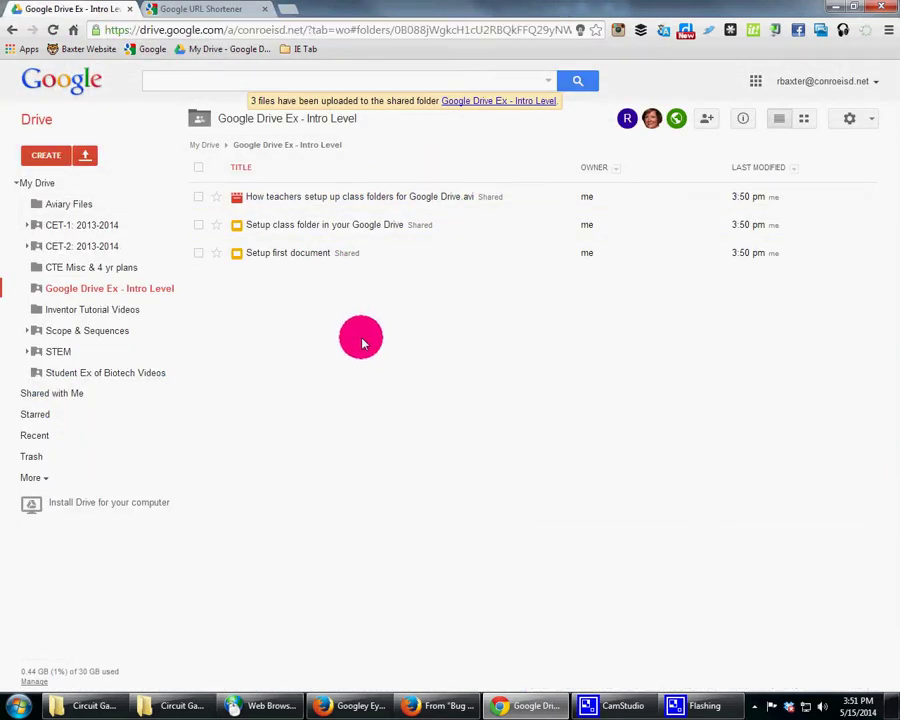
# Step: Create a new Google Doc in the shared folder titled 'URL To to the share folder'
pyautogui.click(58, 152)
pyautogui.click(90, 212)
pyautogui.click(329, 401)
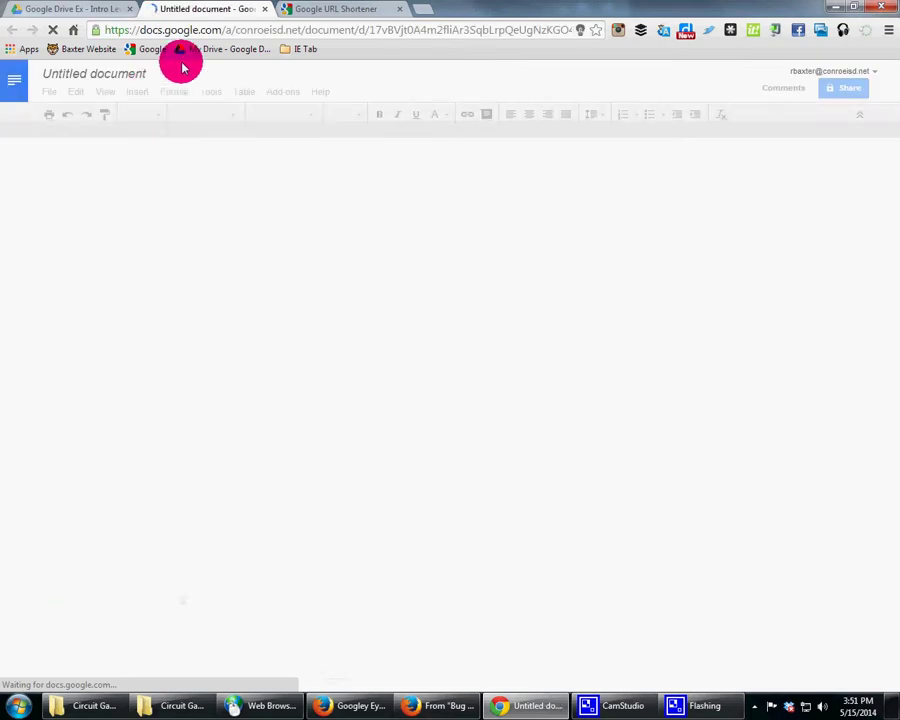
pyautogui.click(140, 75)
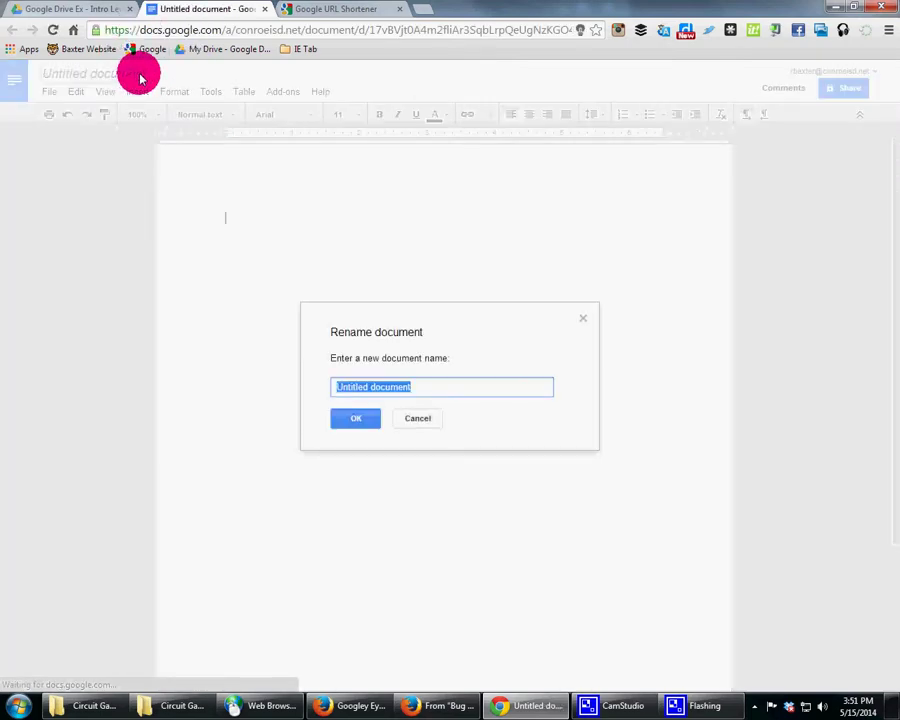
pyautogui.write('URL To to')
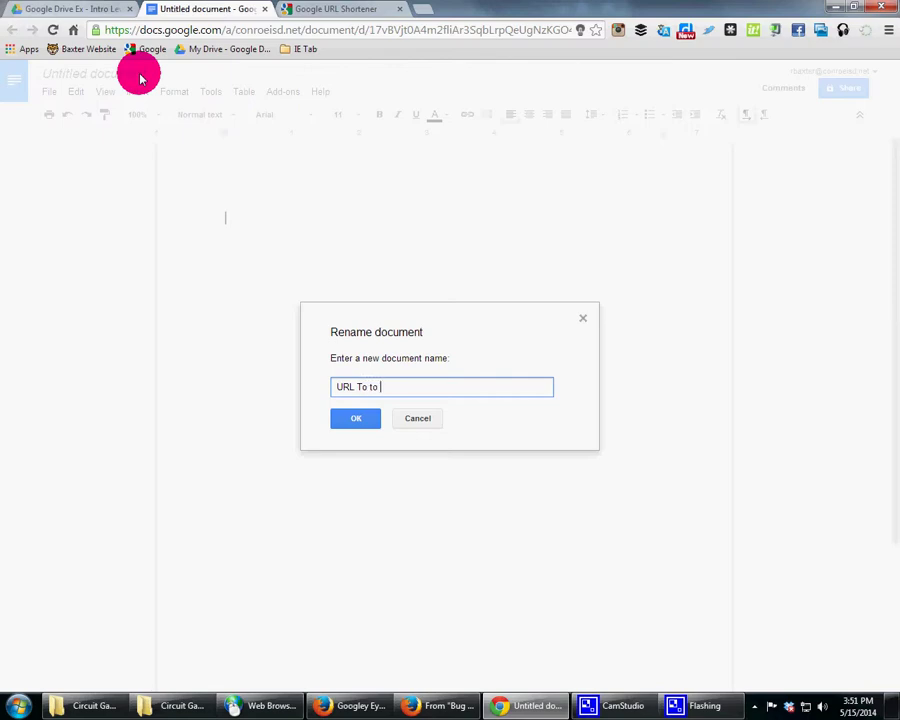
pyautogui.write('the share folder')
pyautogui.click(355, 418)
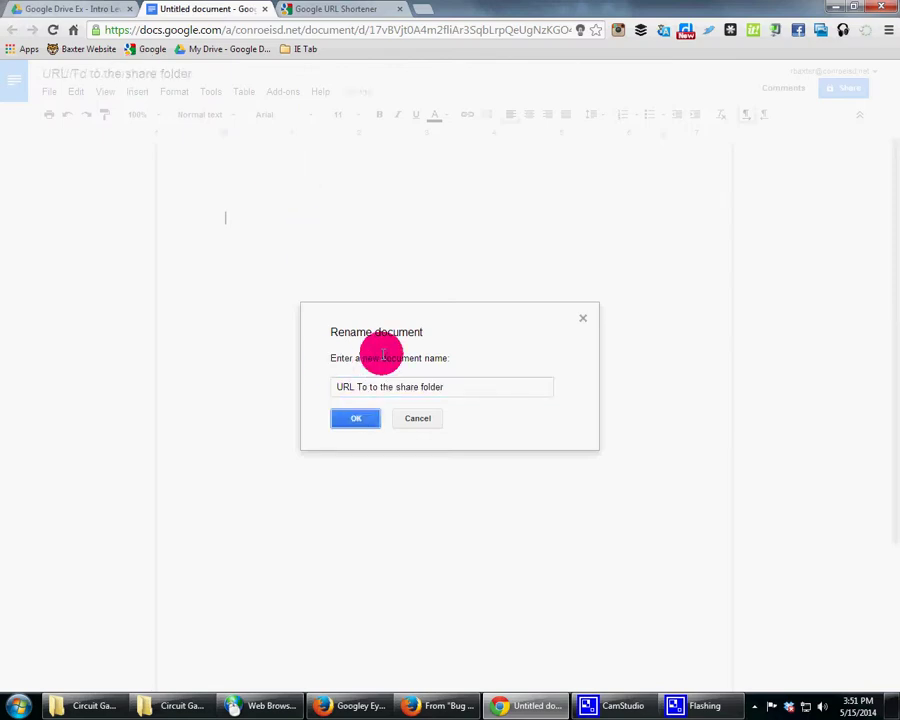
pyautogui.write('http://goo.gl/wHgc2')
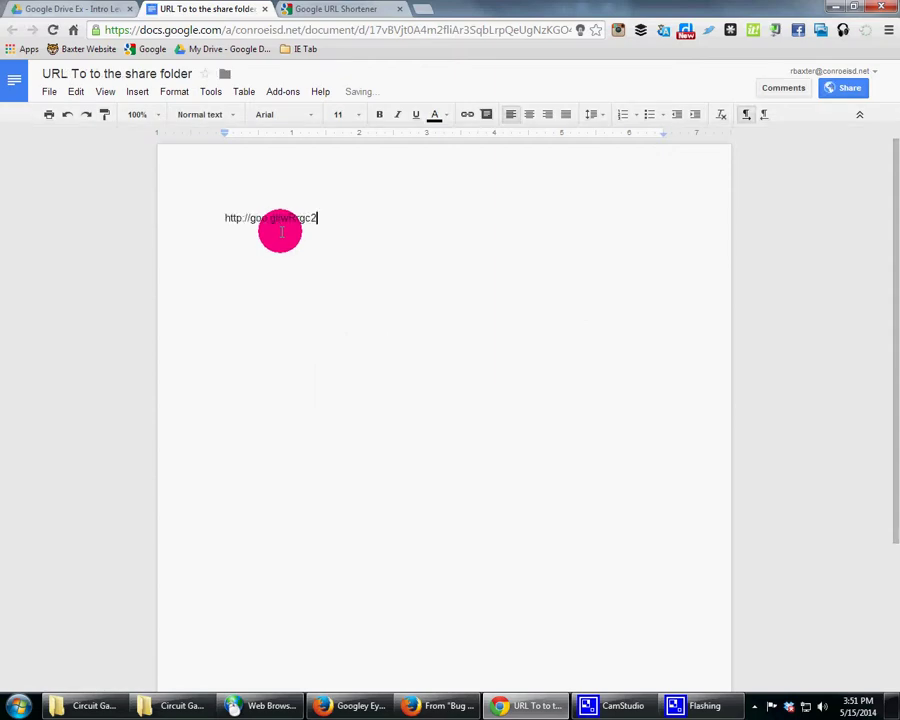
pyautogui.moveTo(333, 223); pyautogui.dragTo(197, 207)
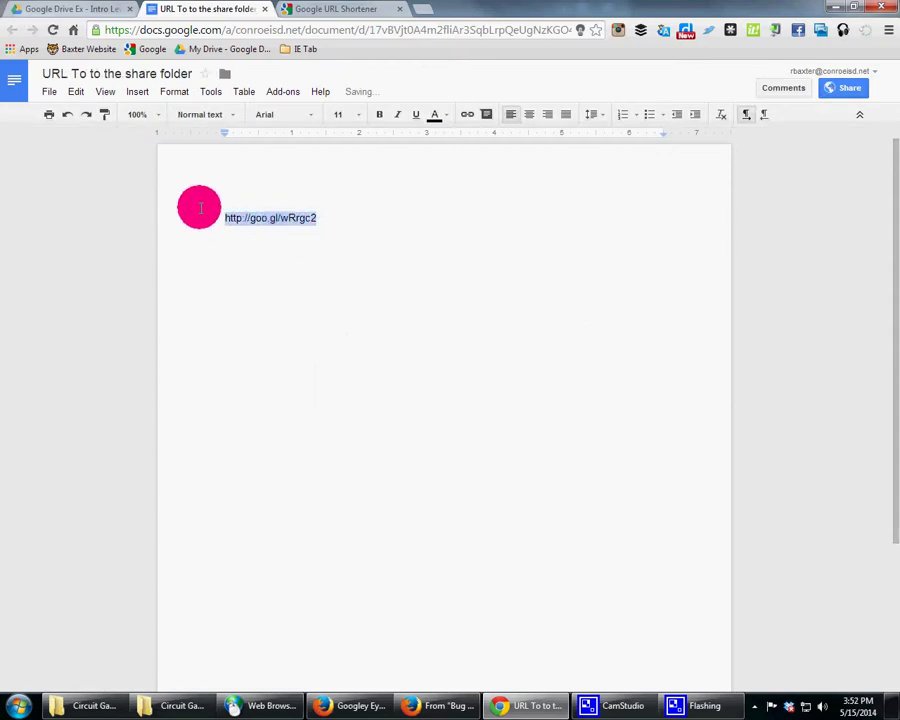
pyautogui.click(340, 114)
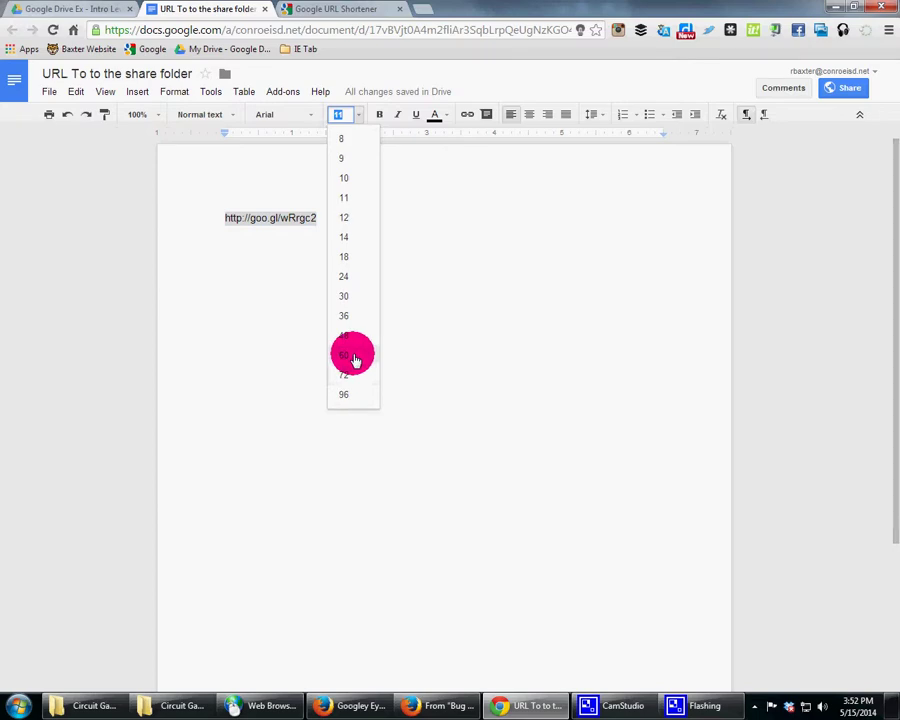
pyautogui.click(352, 357)
pyautogui.click(356, 115)
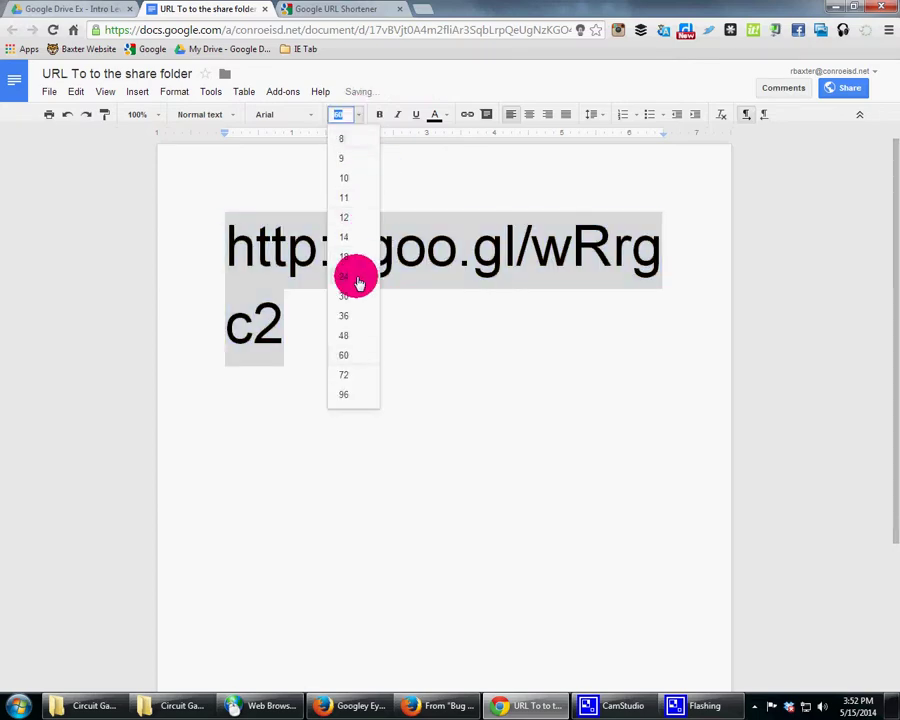
pyautogui.click(349, 336)
pyautogui.click(649, 241)
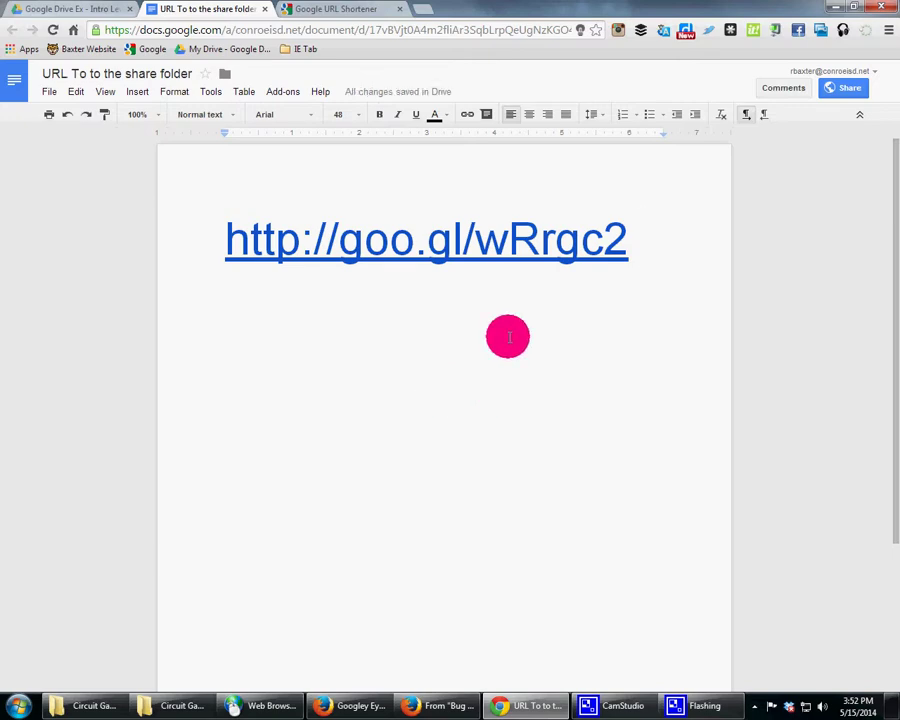
# Step: Copy the QR code image from the goo.gl/wRrgc2 details page
pyautogui.click(296, 8)
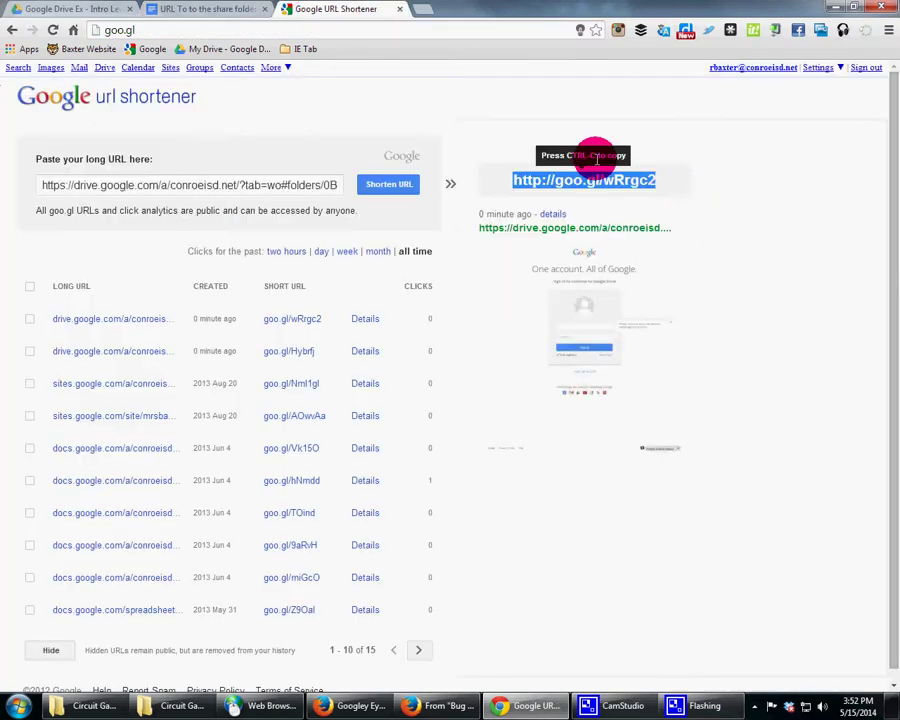
pyautogui.click(550, 215)
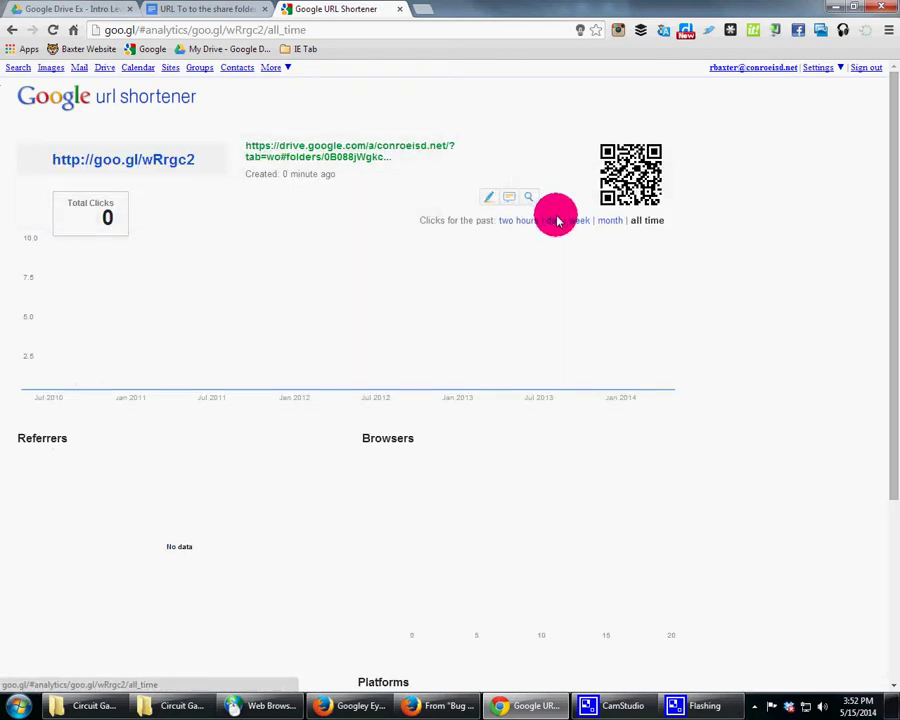
pyautogui.rightClick(625, 190)
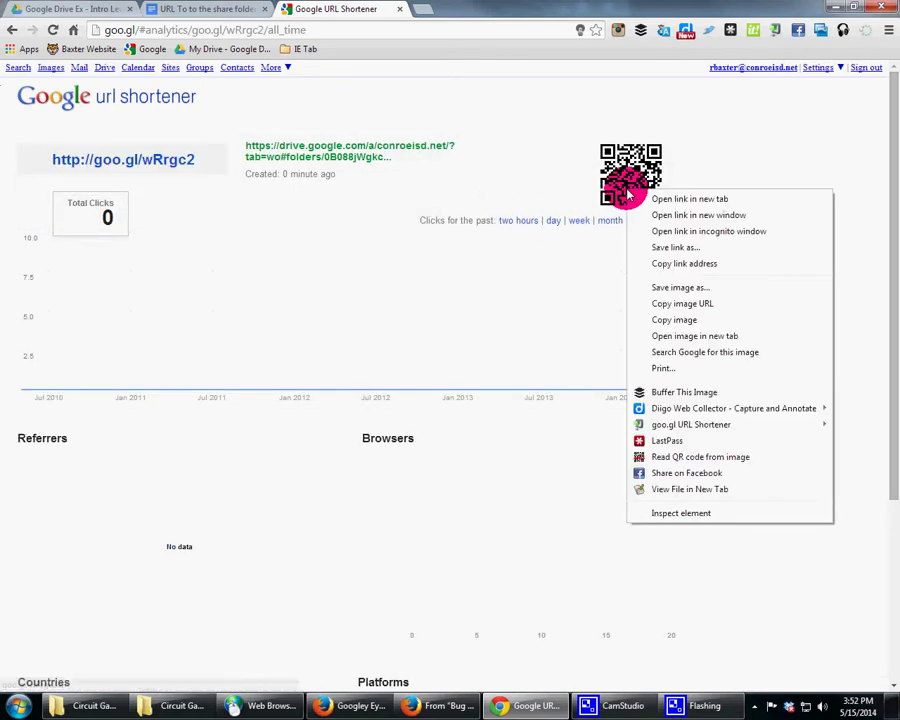
pyautogui.click(705, 319)
pyautogui.click(152, 10)
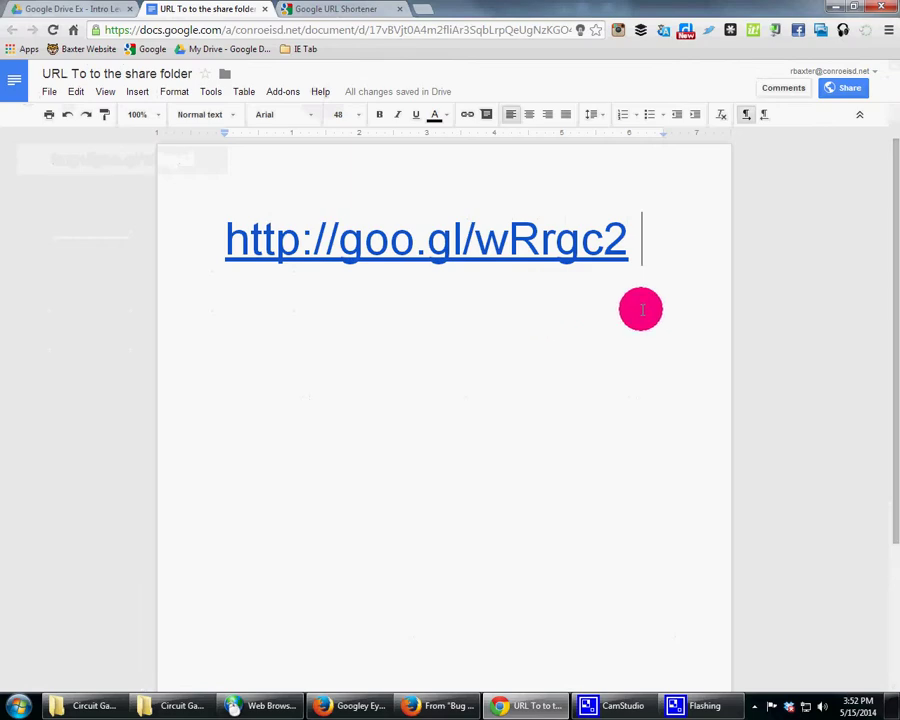
# Step: Paste the QR code below the link and enlarge it to roughly page width
pyautogui.press('Return')
pyautogui.hotkey('ctrl', 'v')
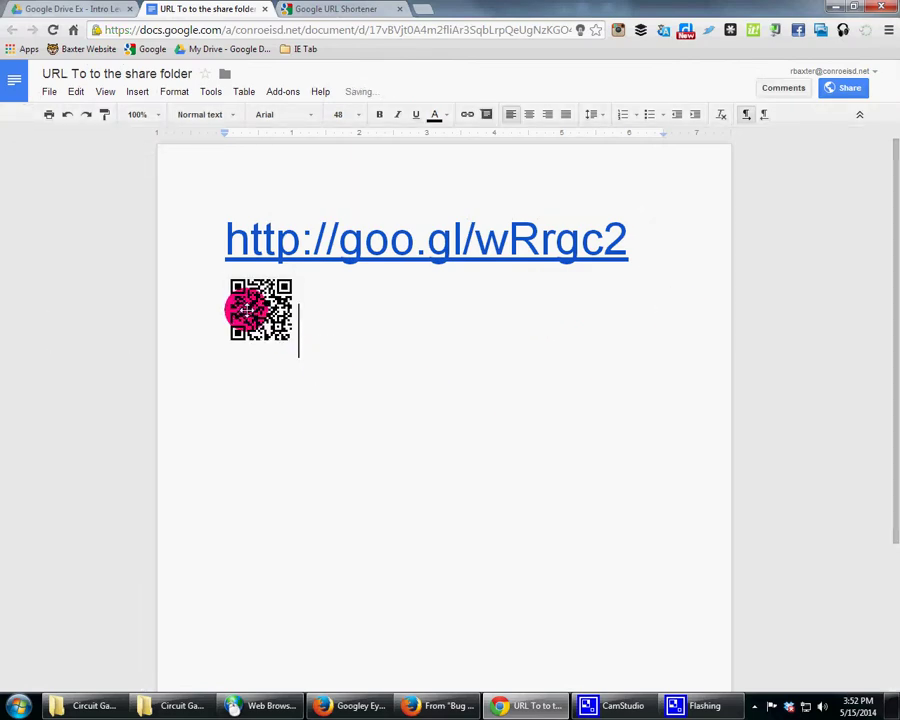
pyautogui.click(247, 306)
pyautogui.moveTo(307, 342); pyautogui.dragTo(632, 510)
pyautogui.click(684, 394)
# Step: Insert an empty line above the goo.gl short link at the top of the document
pyautogui.scroll(3, 676, 412)
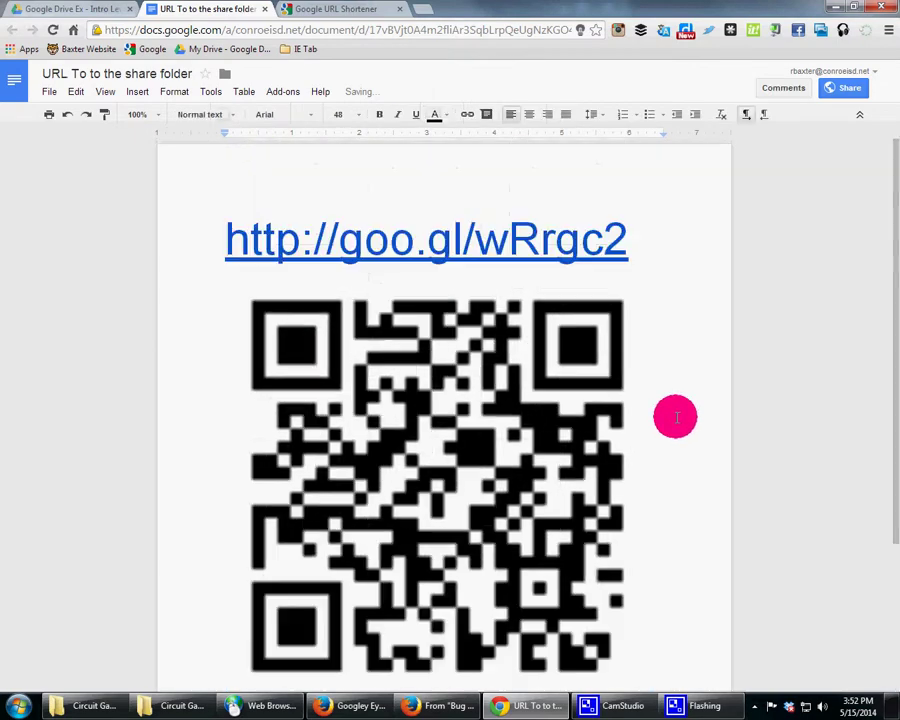
pyautogui.click(651, 265)
pyautogui.scroll(-3, 654, 265)
pyautogui.scroll(3, 656, 264)
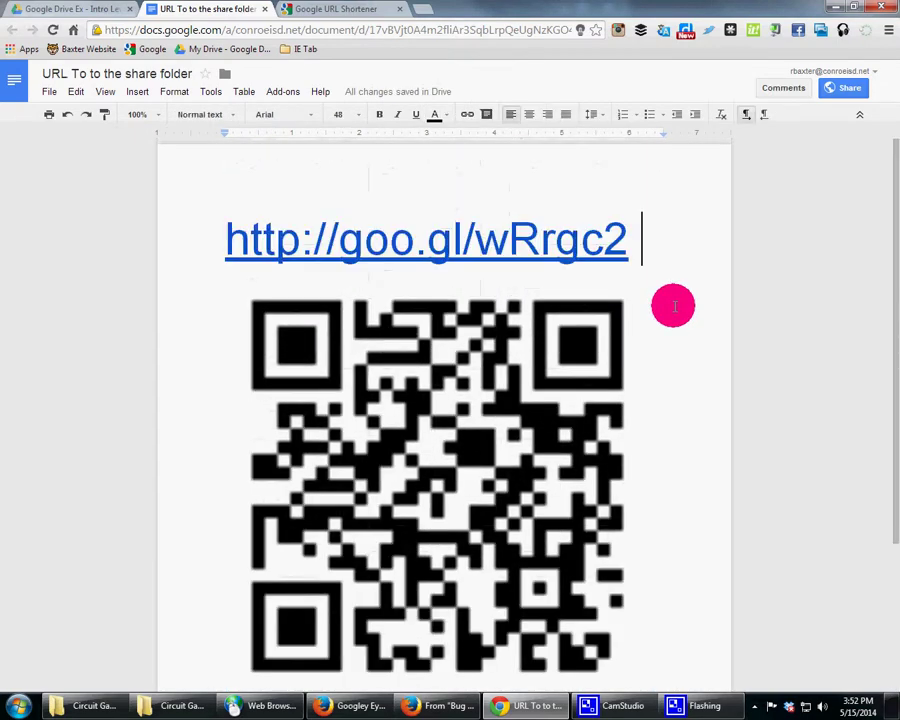
pyautogui.click(216, 226)
pyautogui.press('Return')
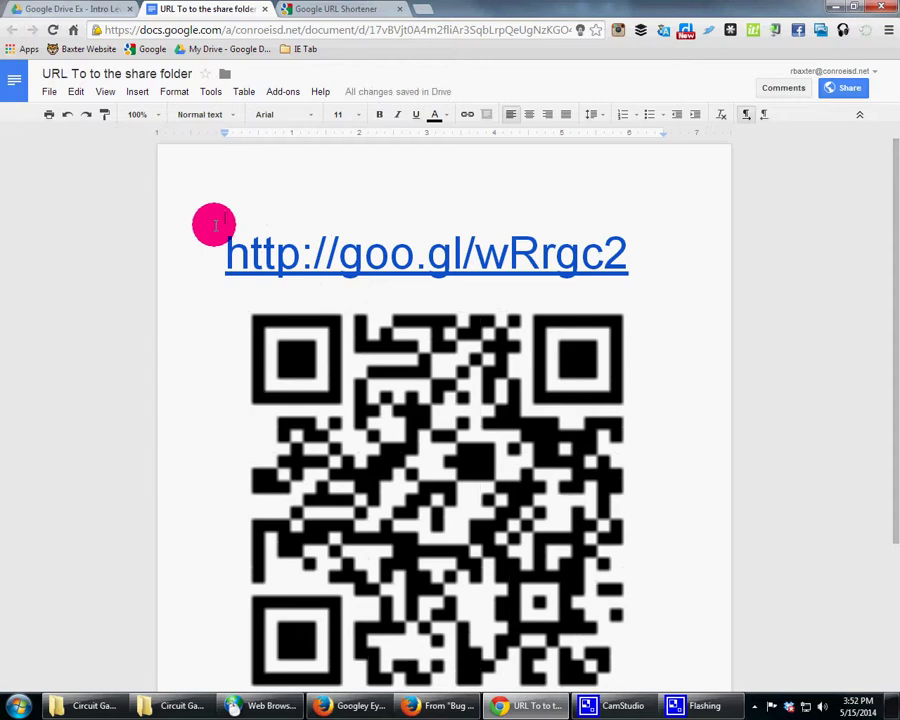
# Step: Add the 24-point heading 'Link to the Google Folder for XYZ Unit' followed by a blank line
pyautogui.click(352, 114)
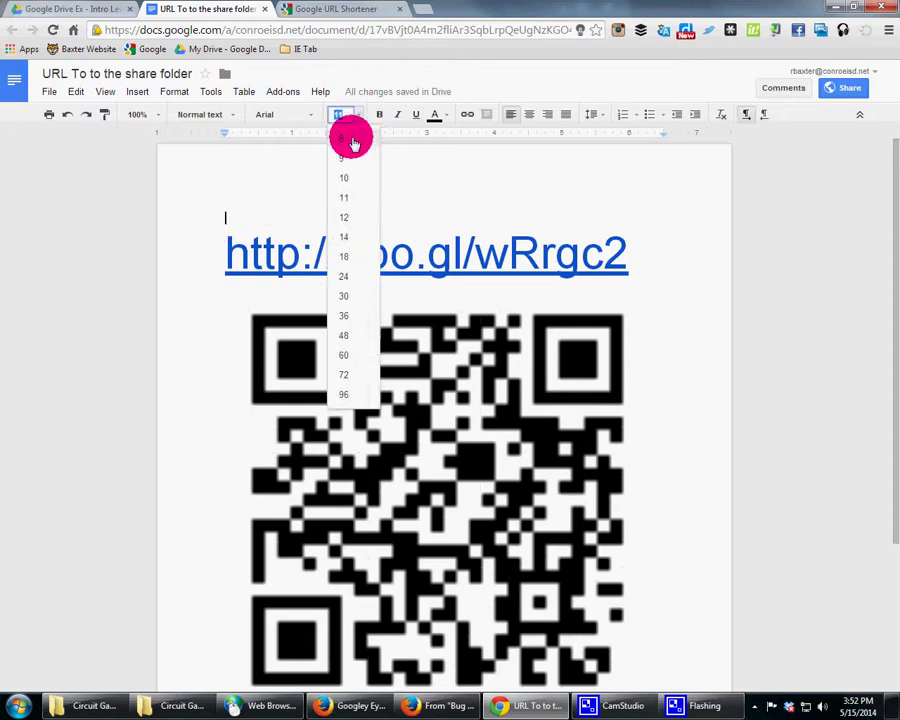
pyautogui.click(352, 274)
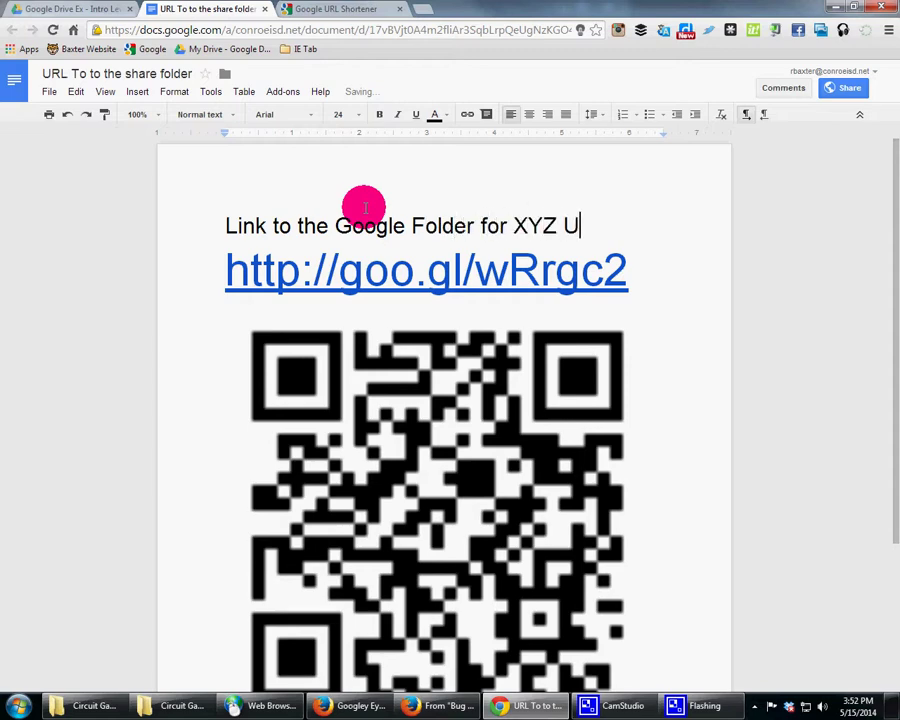
pyautogui.press('Return')
pyautogui.scroll(-2, 500, 282)
pyautogui.scroll(2, 598, 455)
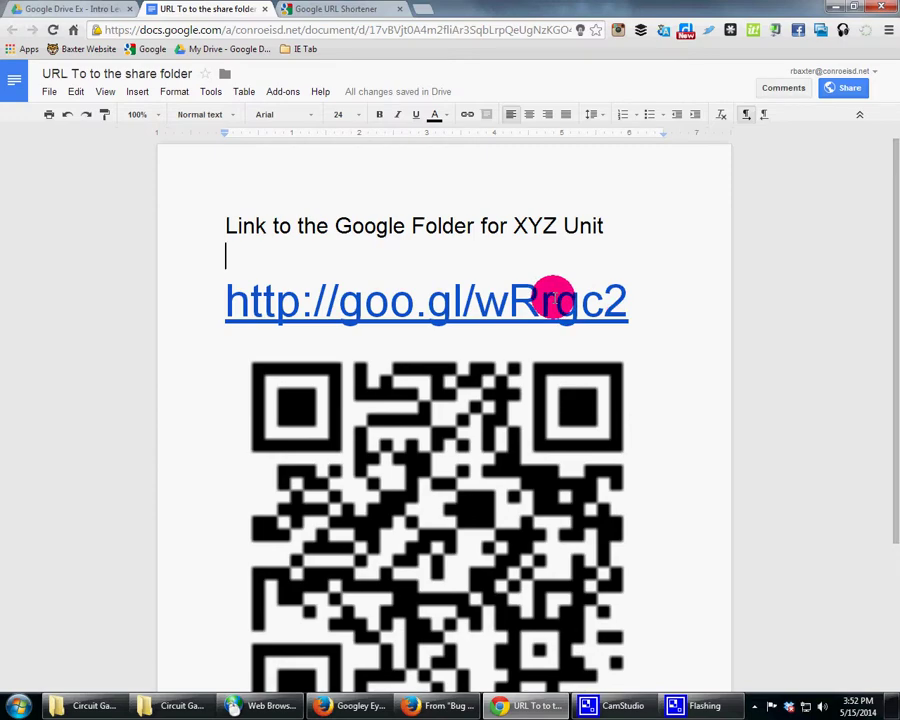
pyautogui.click(70, 9)
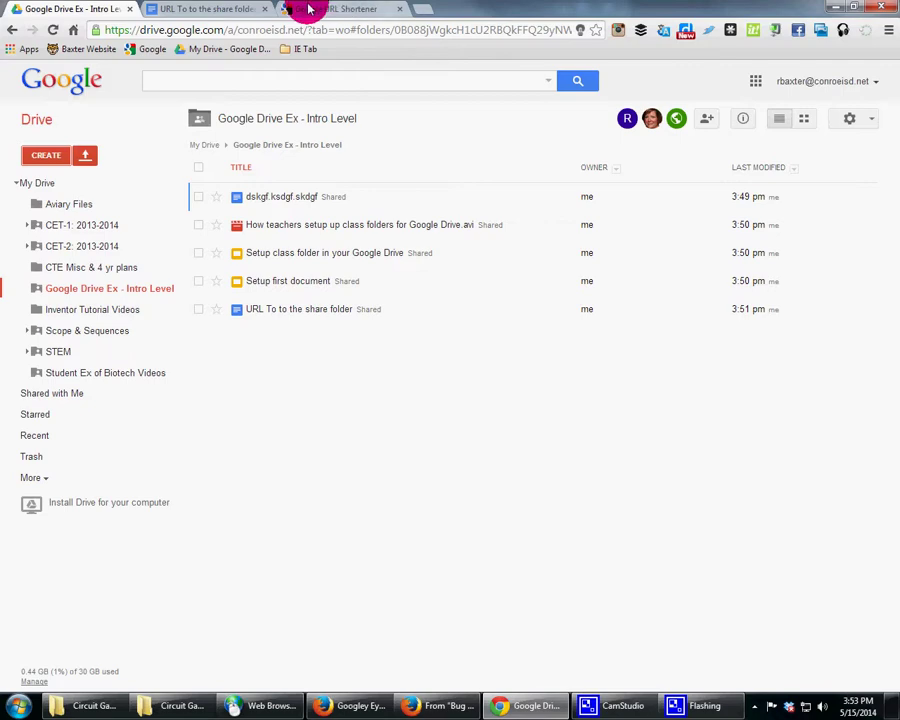
# Step: Upload 'Agenda _ Summer _ Texas Career Education Conference.pdf' from the Desktop with the folder's sharing
pyautogui.click(221, 9)
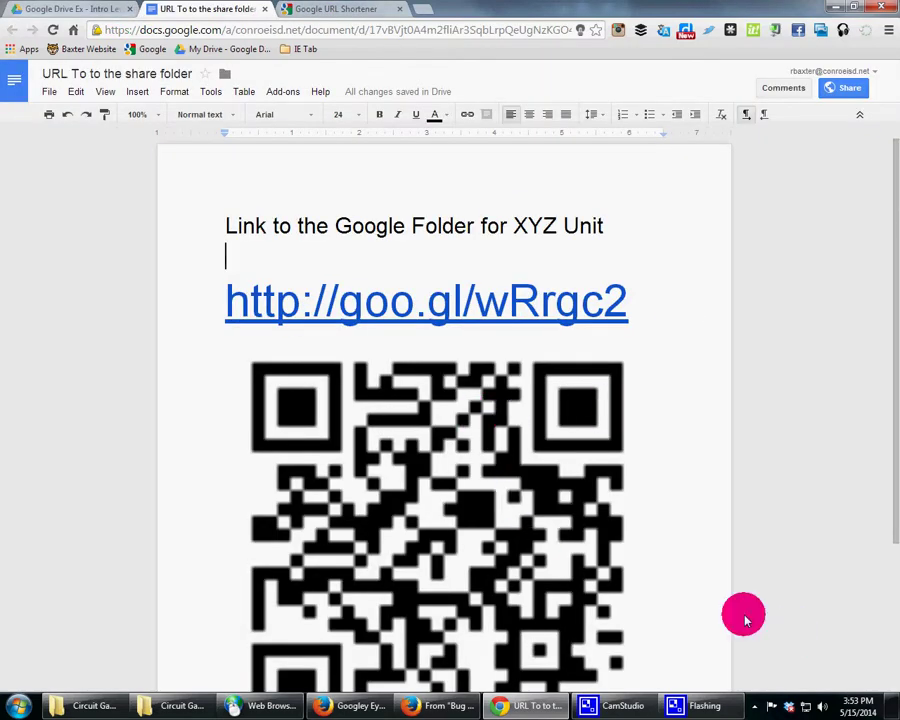
pyautogui.click(72, 12)
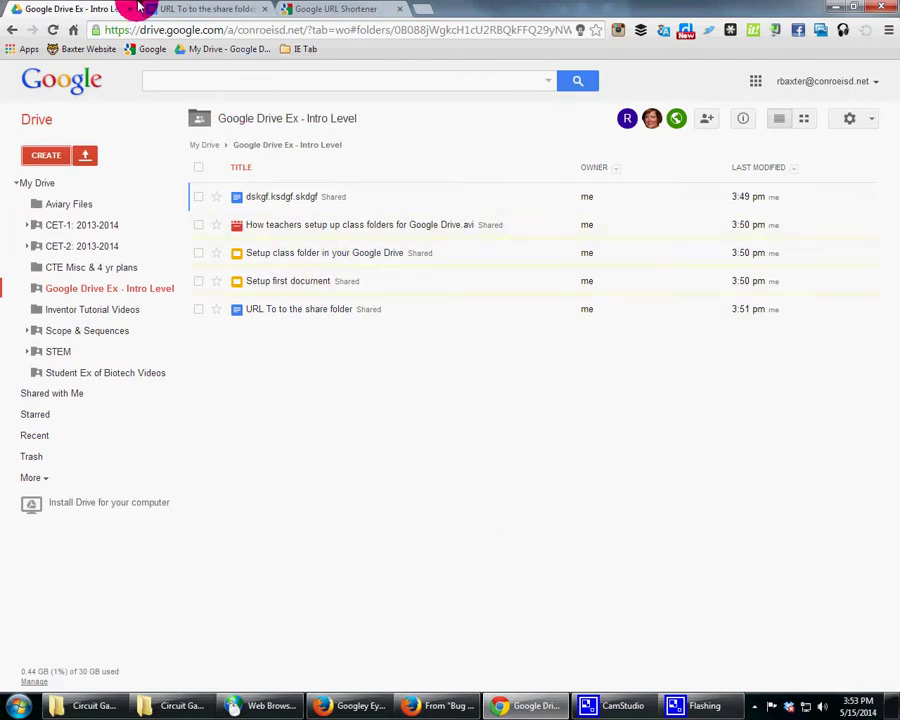
pyautogui.click(85, 155)
pyautogui.click(302, 176)
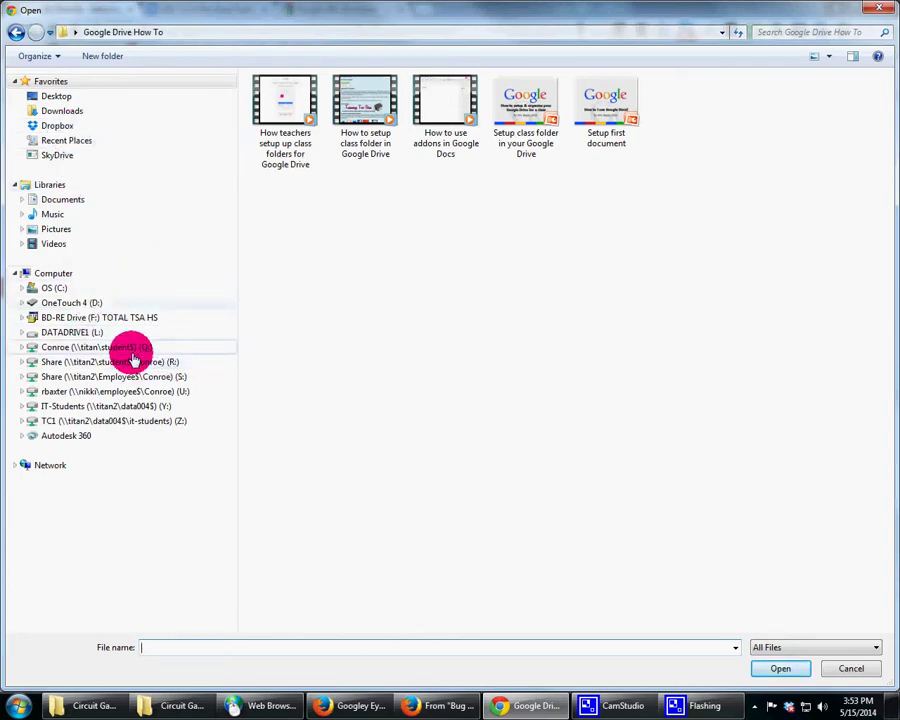
pyautogui.click(82, 96)
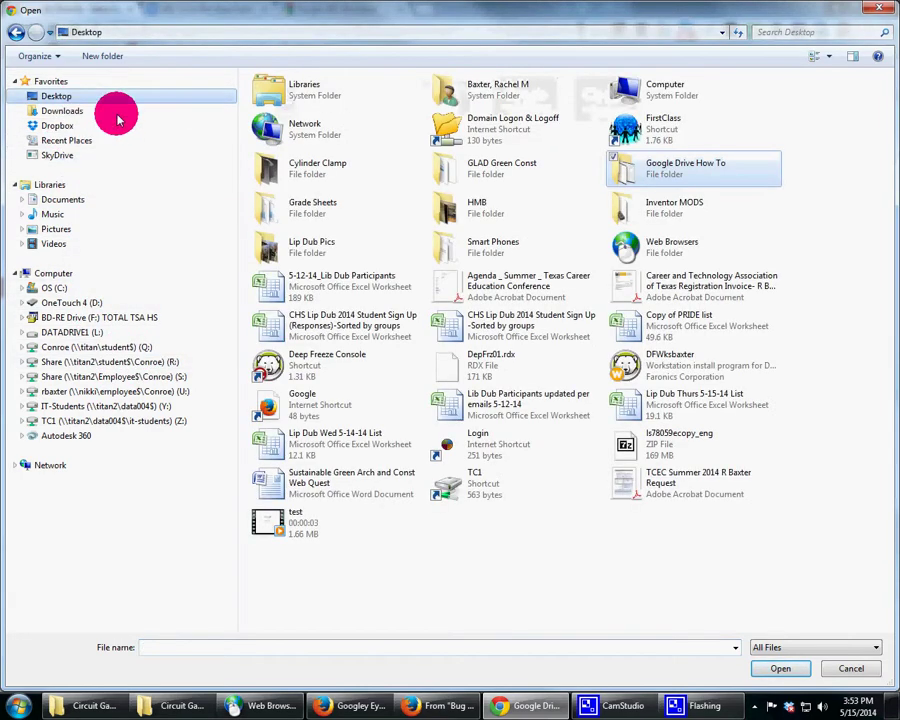
pyautogui.click(526, 285)
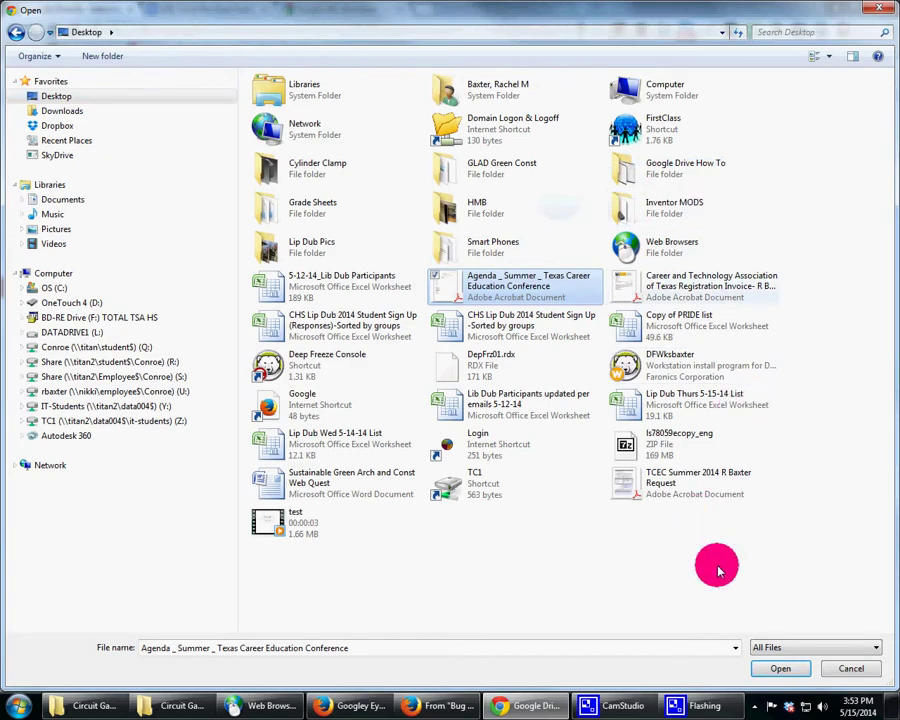
pyautogui.click(790, 668)
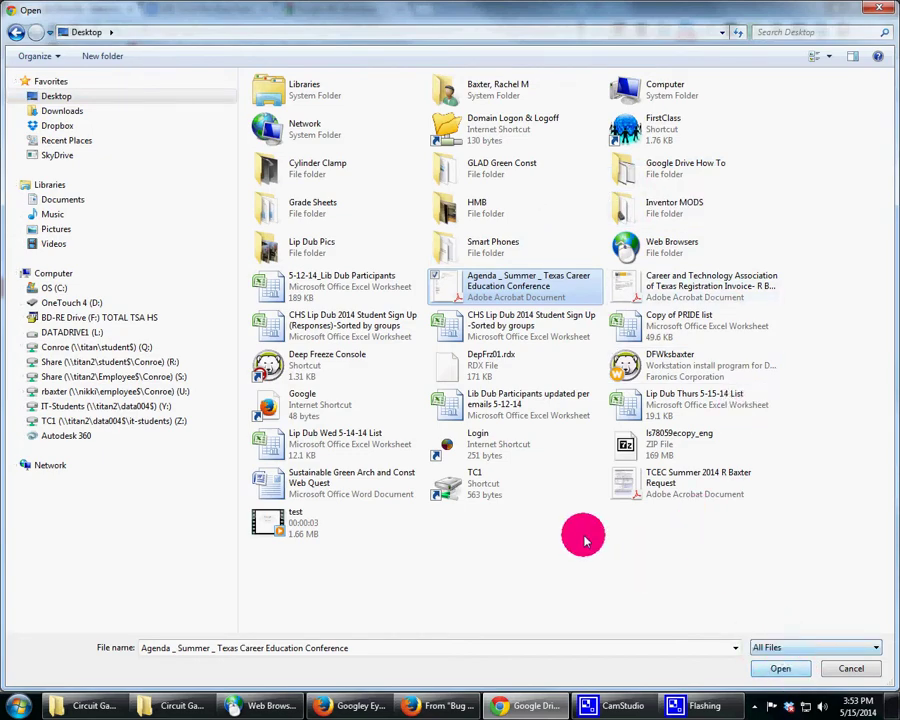
pyautogui.click(782, 671)
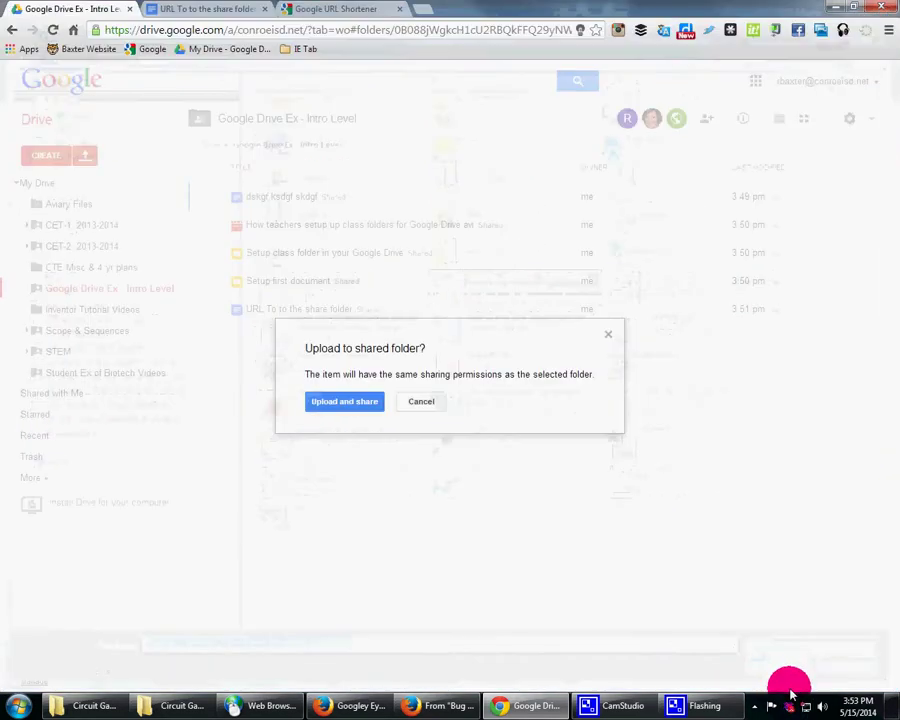
pyautogui.click(364, 398)
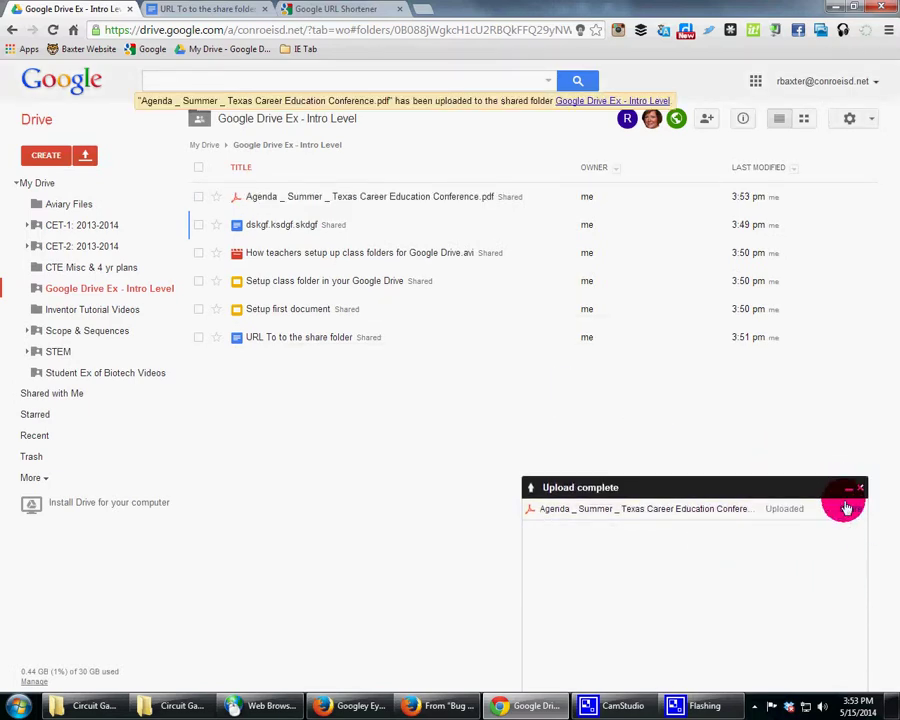
pyautogui.click(859, 489)
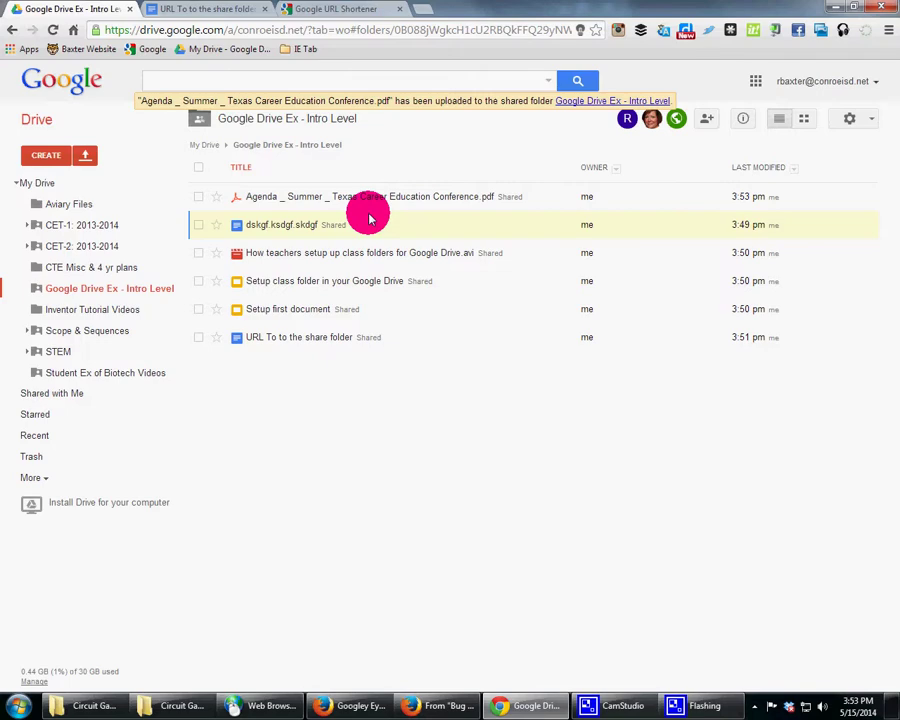
# Step: Select the goo.gl short link in the Doc and switch to the other browser
pyautogui.click(207, 10)
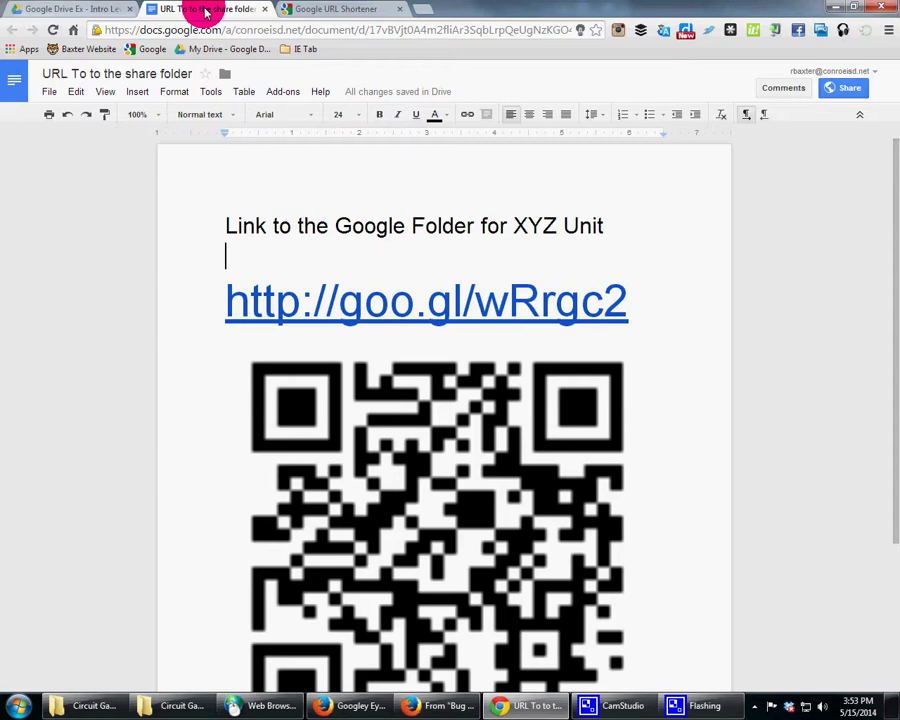
pyautogui.moveTo(636, 300); pyautogui.dragTo(200, 285)
pyautogui.hotkey('ctrl', 'c')
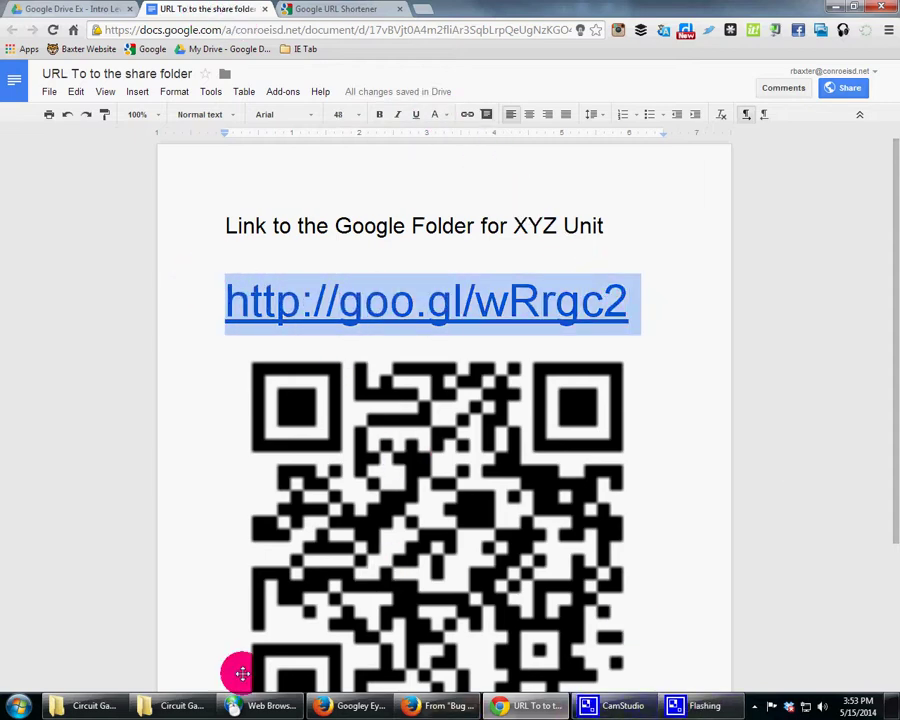
pyautogui.click(240, 708)
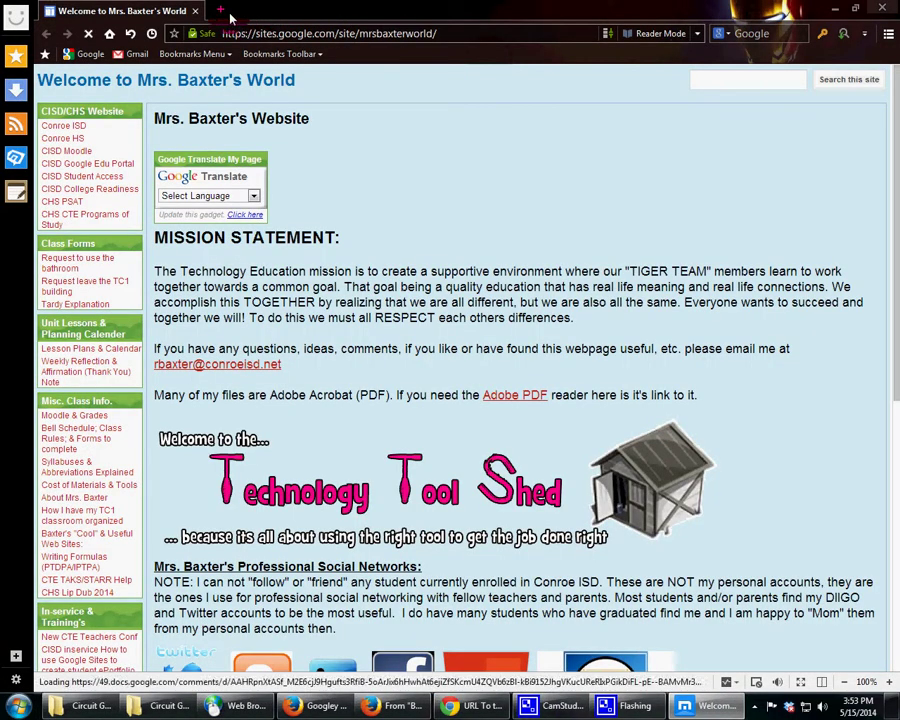
# Step: In Firefox, open the goo.gl/wRrgc2 link, sign in to reach the Intro Level folder, then close it
pyautogui.click(222, 11)
pyautogui.hotkey('ctrl', 'v')
pyautogui.press('Return')
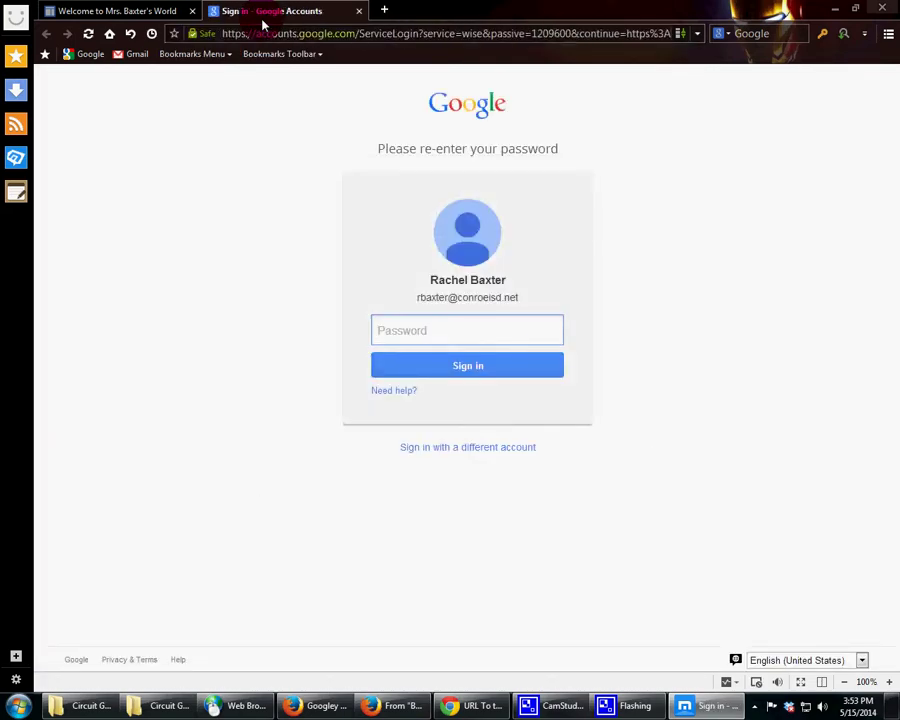
pyautogui.click(380, 36)
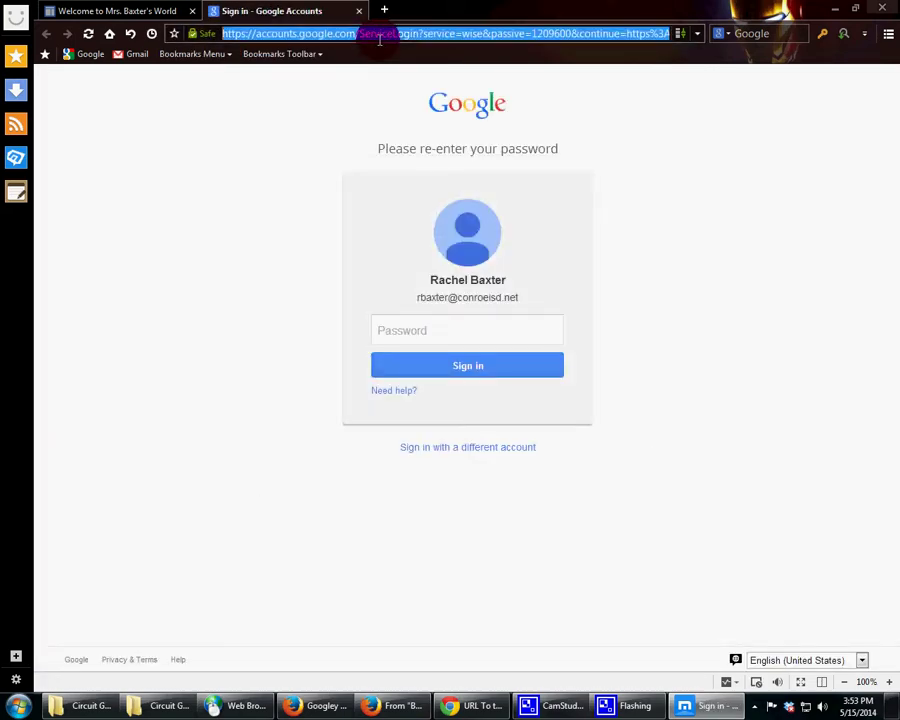
pyautogui.hotkey('ctrl', 'v')
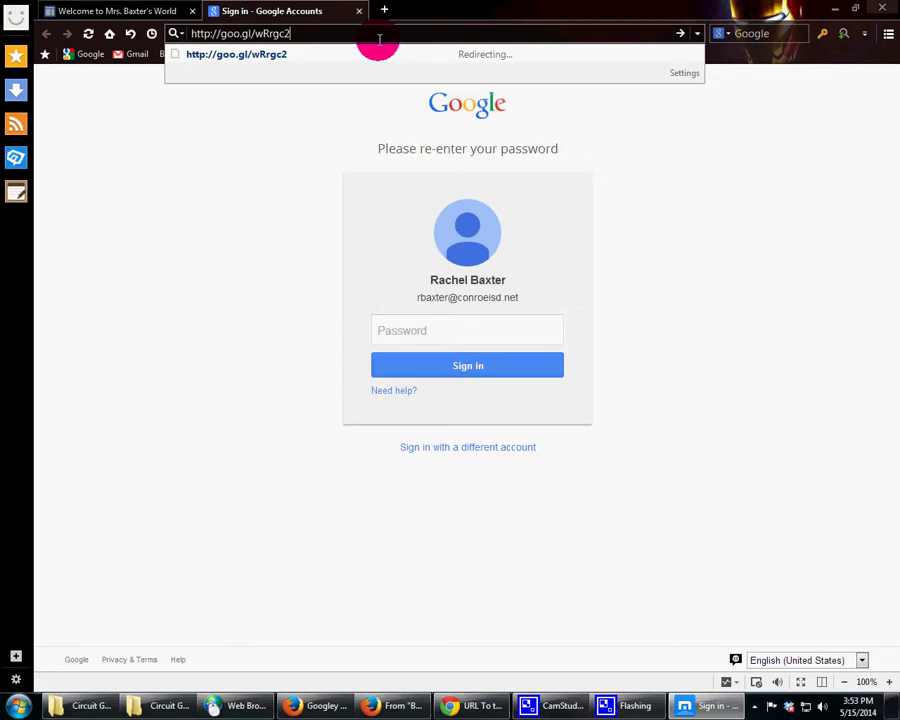
pyautogui.press('Return')
pyautogui.click(458, 331)
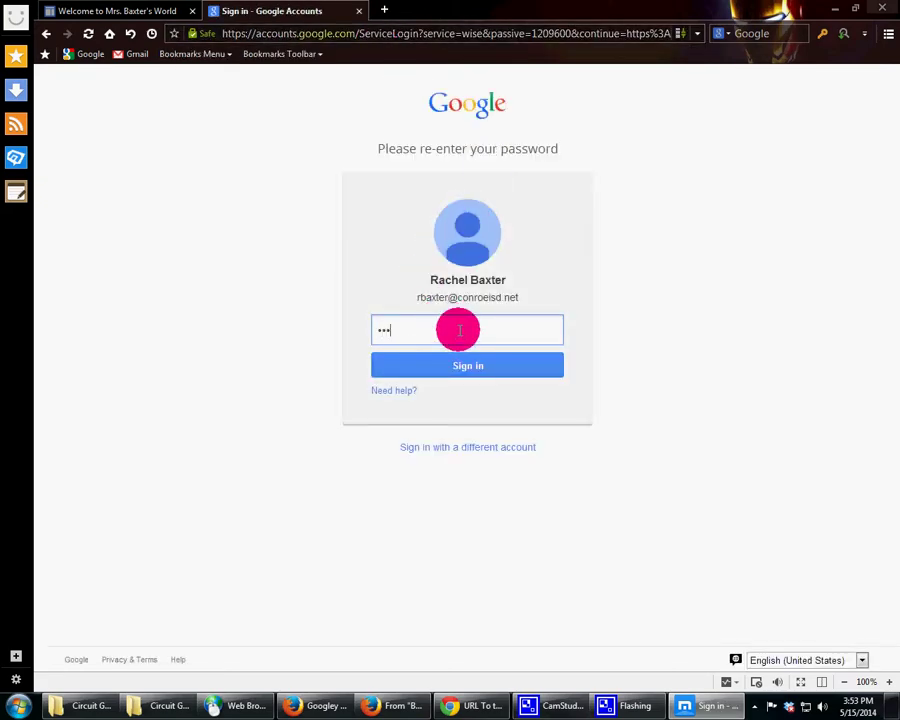
pyautogui.press('Return')
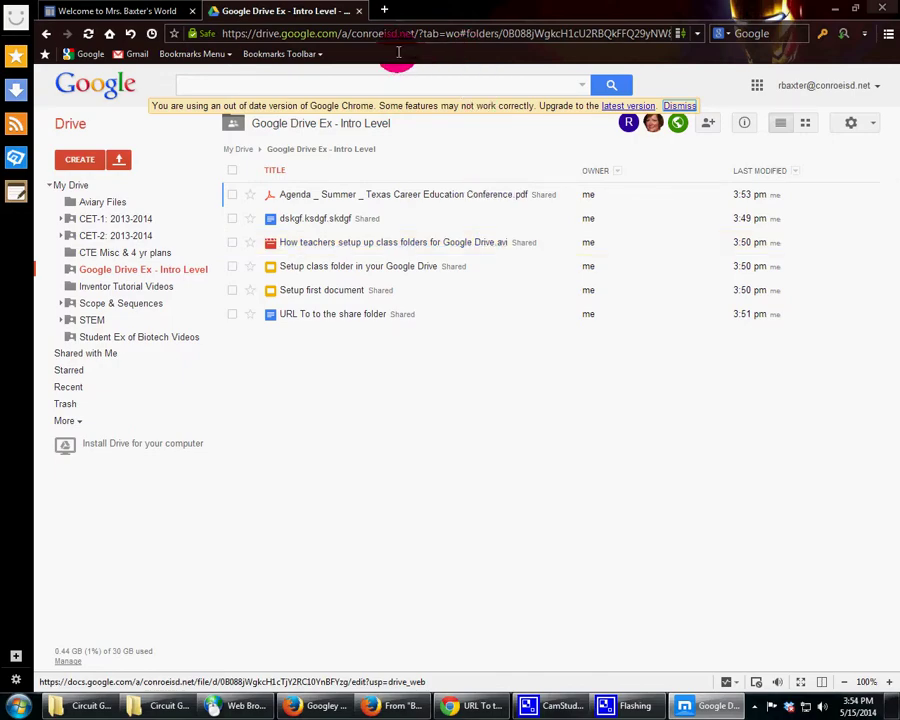
pyautogui.click(358, 10)
# Step: Return to the Google Doc and place the caret after the 'Link to the Google Folder for XYZ Unit' heading
pyautogui.hotkey('alt', 'Tab')
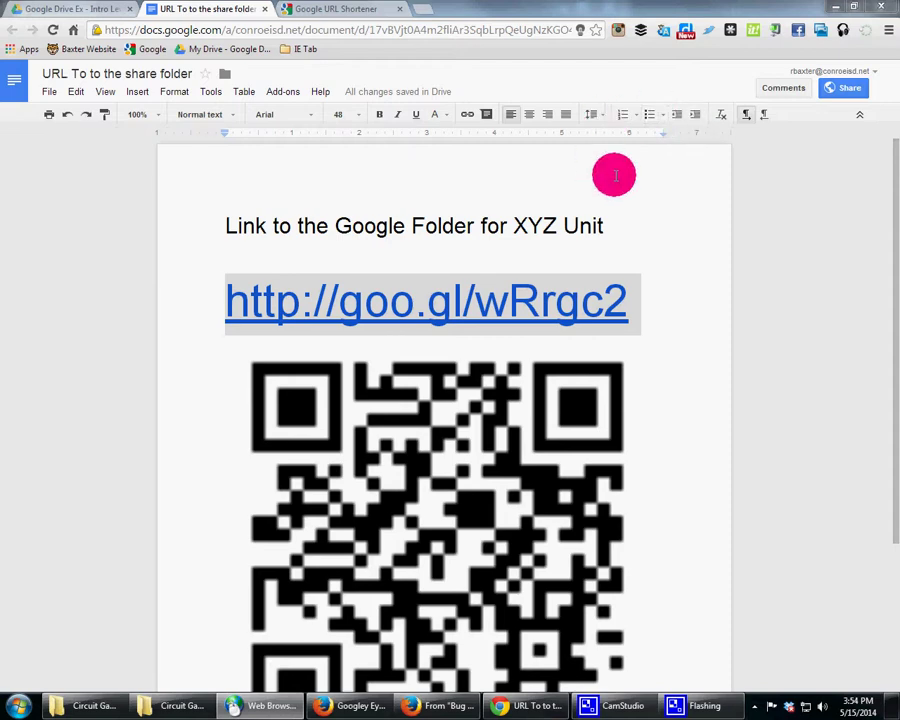
pyautogui.click(617, 229)
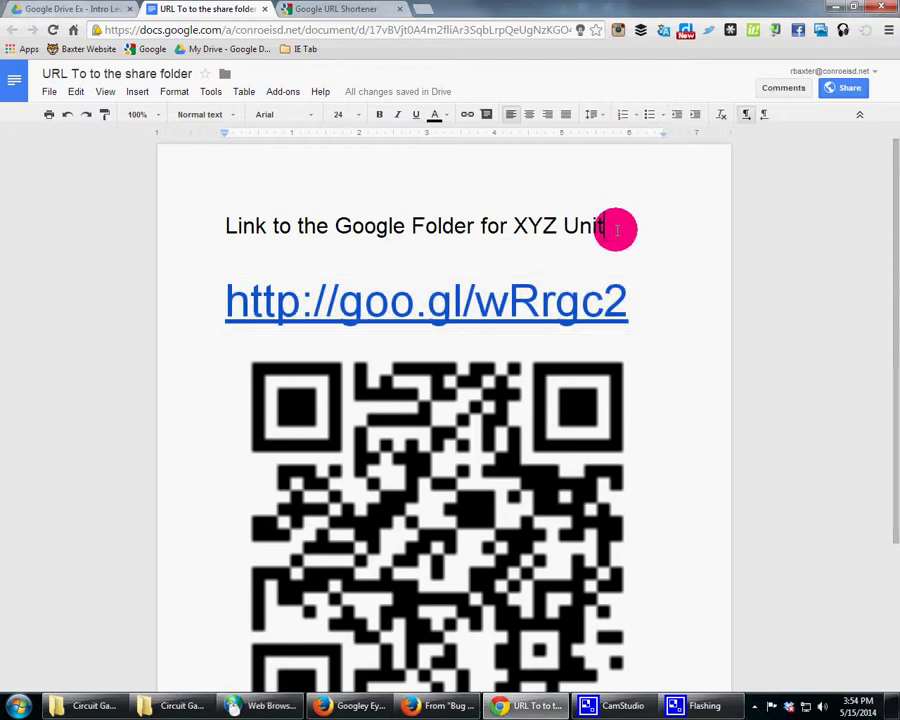